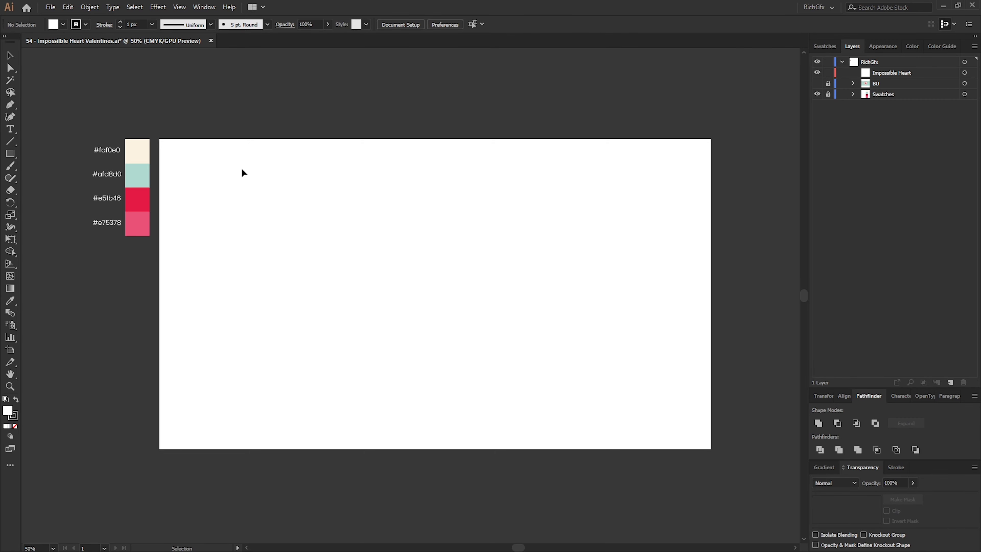
Set the Guides & Grid preference to a gridline every 60 px
{"action": "left_click", "coordinate": [67, 7]}
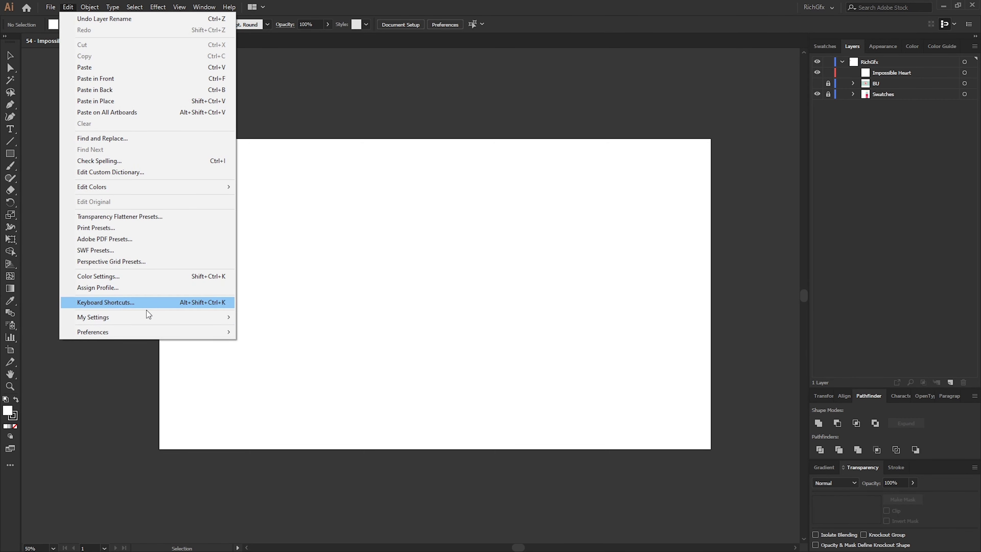
{"action": "mouse_move", "coordinate": [131, 331]}
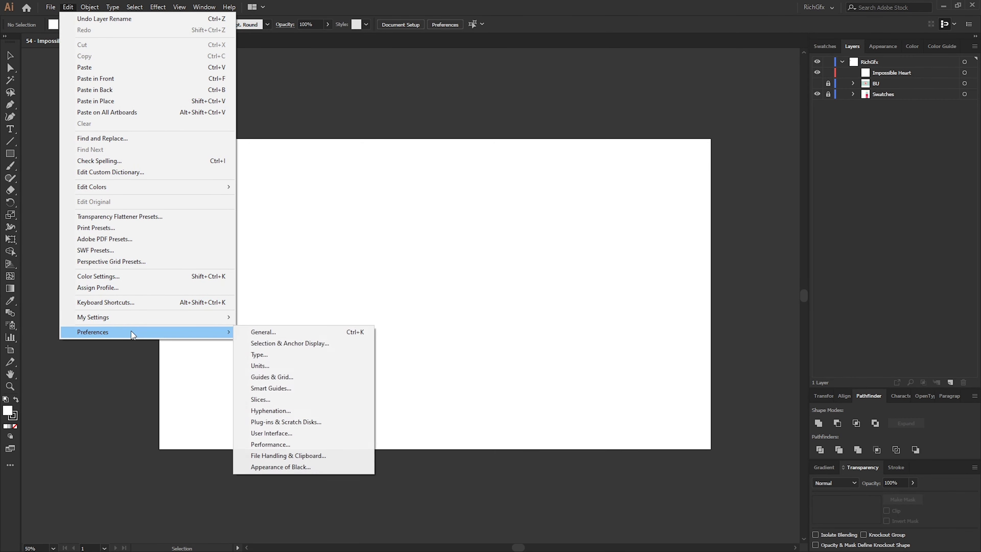
{"action": "left_click", "coordinate": [300, 378]}
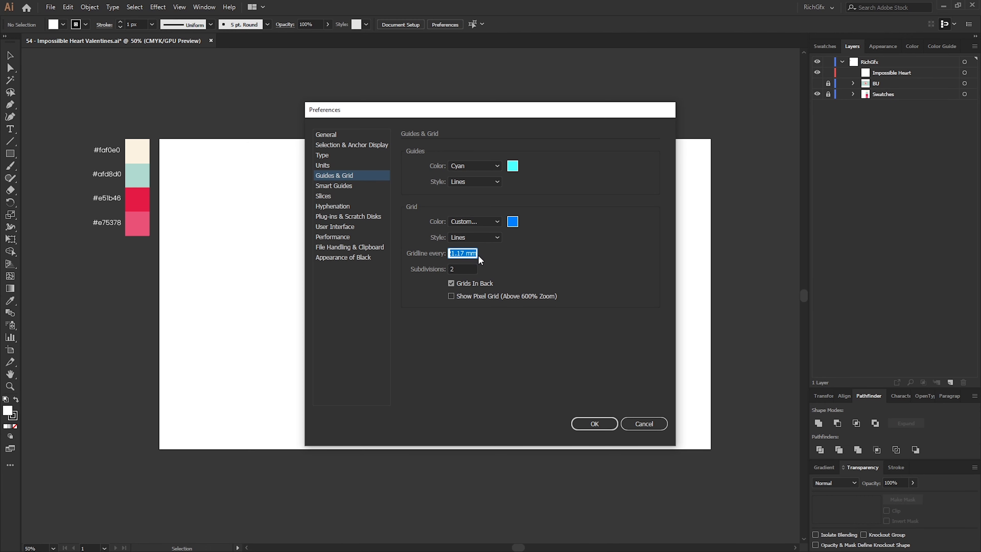
{"action": "type", "text": "60"}
{"action": "left_click", "coordinate": [595, 424]}
{"action": "left_click", "coordinate": [180, 7]}
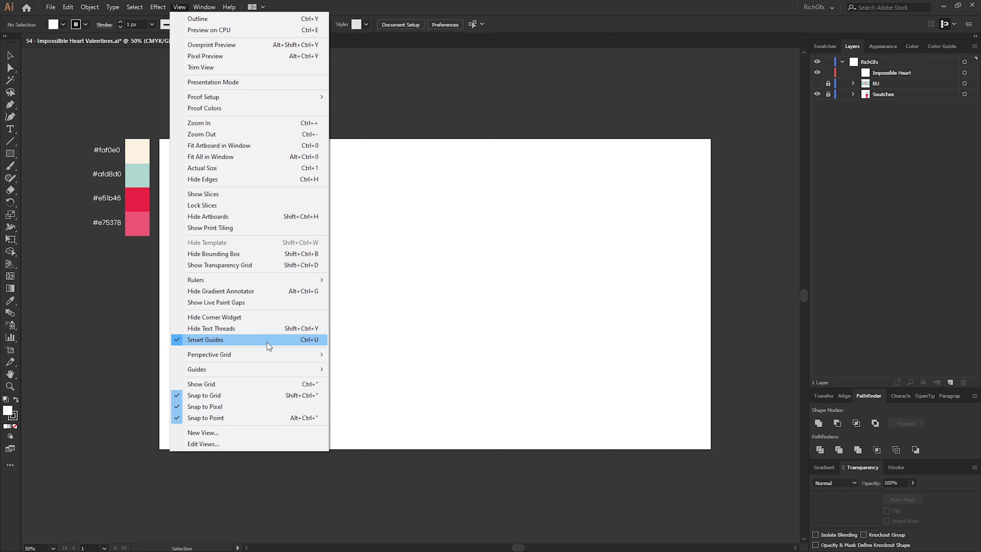
Show the grid, zoom in, pick the Pen tool and set the fill to None
{"action": "left_click", "coordinate": [281, 388]}
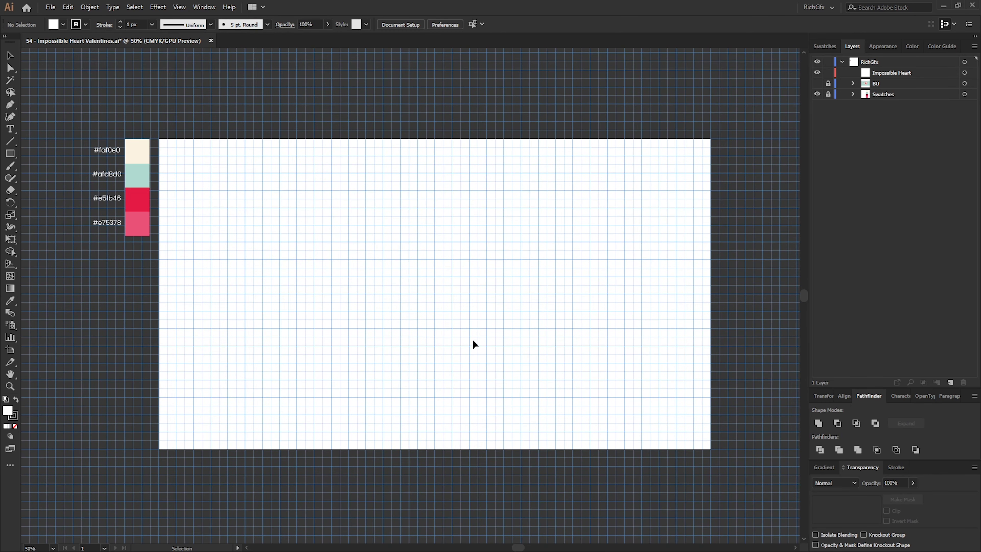
{"action": "key", "text": "ctrl+equal"}
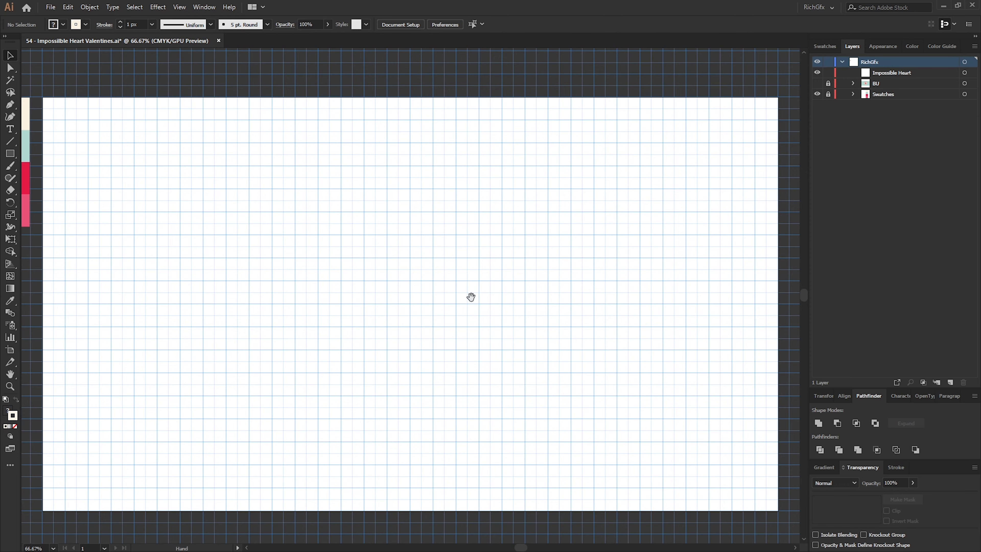
{"action": "key", "text": "p"}
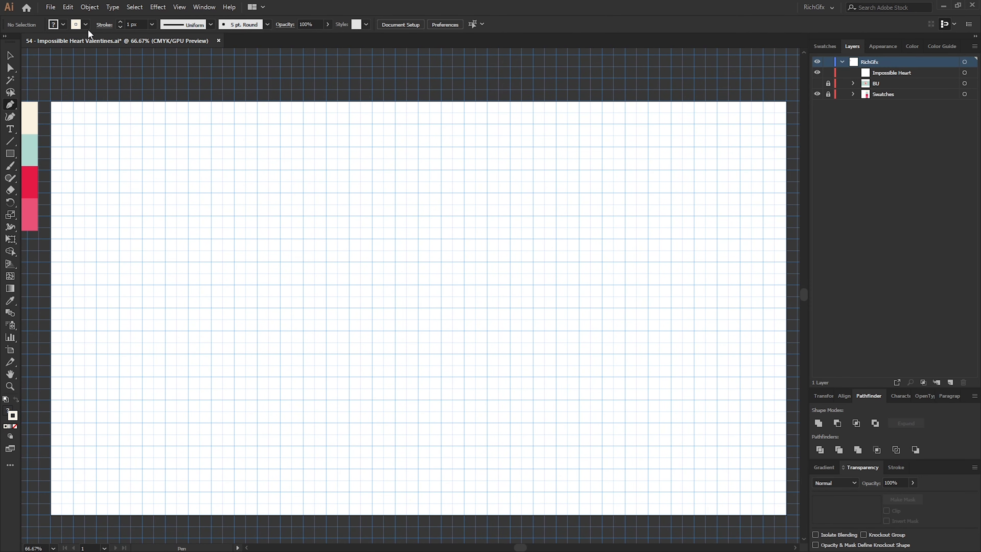
{"action": "left_click", "coordinate": [85, 25]}
Set a 60 px stroke weight and draw the path's vertical left leg
{"action": "double_click", "coordinate": [131, 24]}
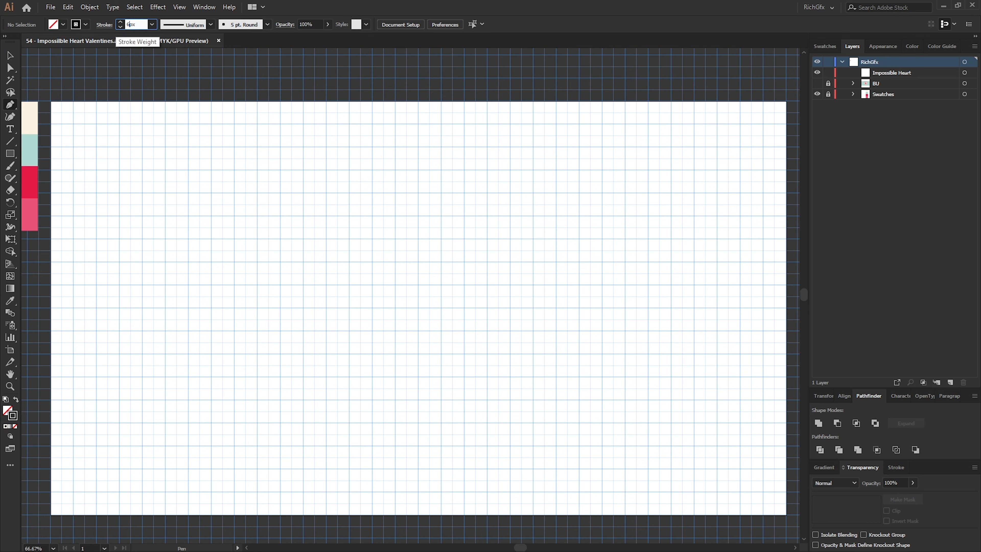
{"action": "key", "text": "Return"}
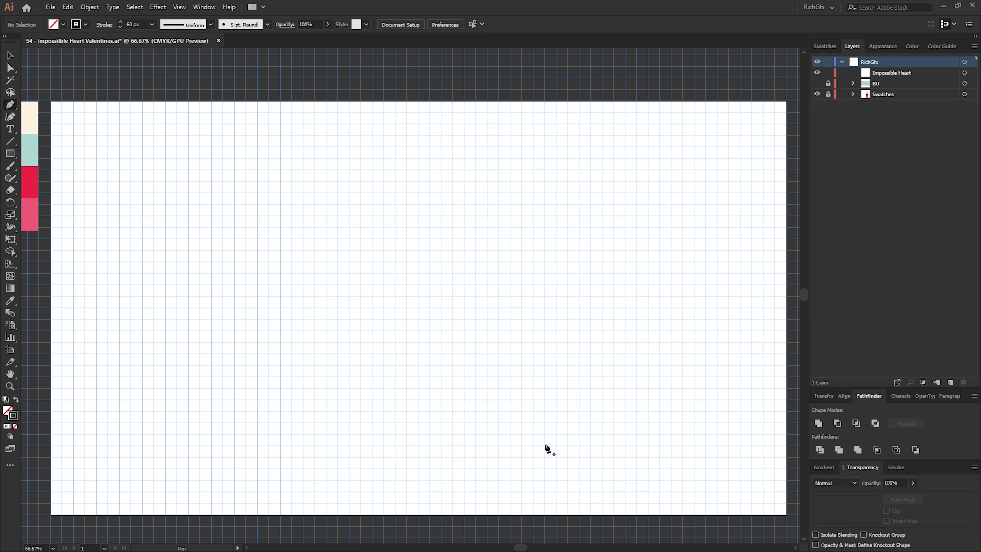
{"action": "left_click", "coordinate": [326, 445]}
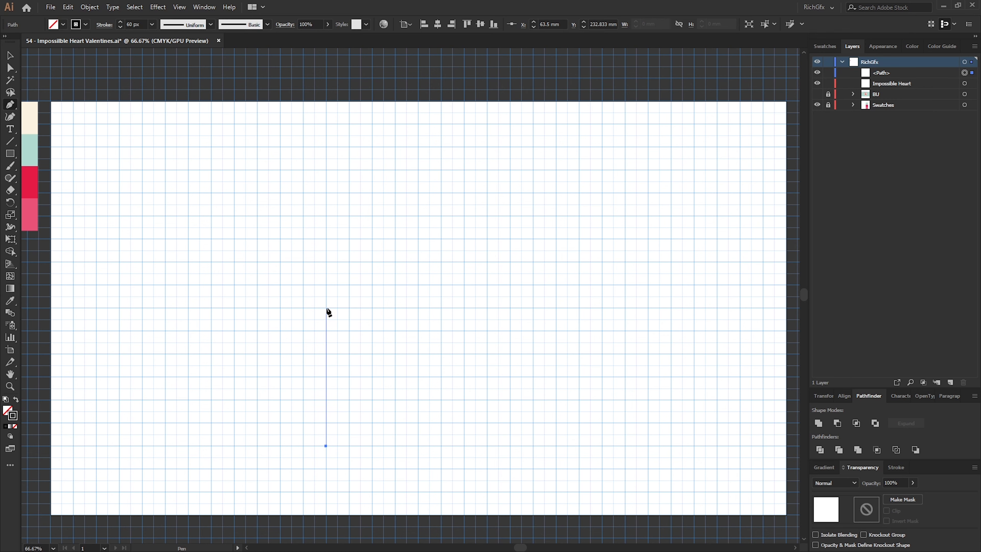
{"action": "left_click", "coordinate": [325, 239]}
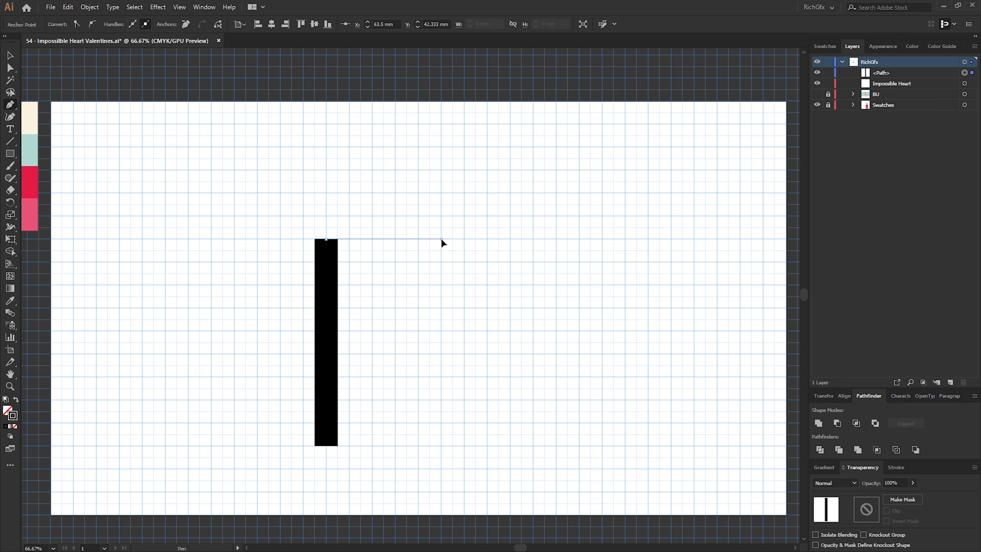
Complete the inverted-U path and round its two top corners into an arch
{"action": "left_click", "coordinate": [443, 241]}
{"action": "left_click", "coordinate": [441, 445]}
{"action": "left_click", "coordinate": [10, 55]}
{"action": "left_click", "coordinate": [10, 68]}
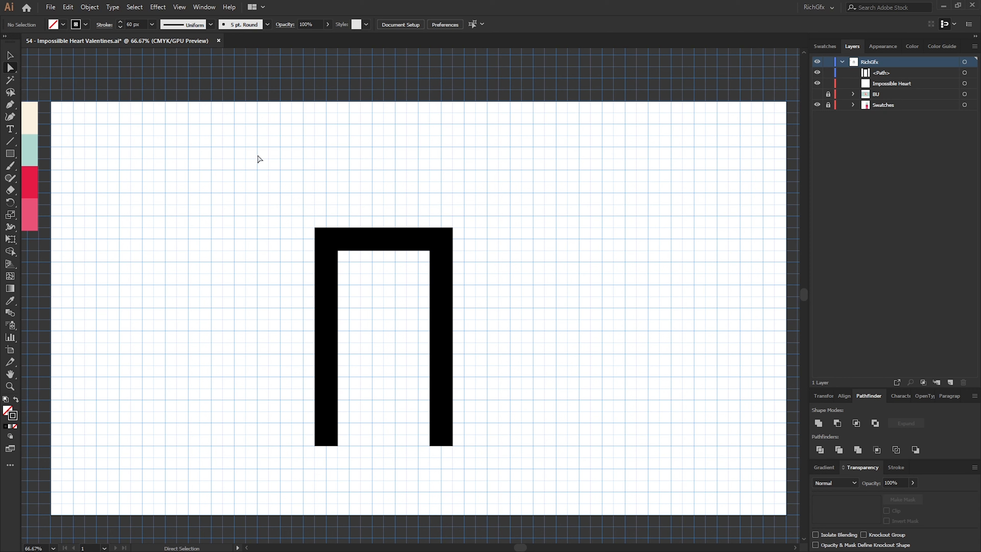
{"action": "left_click_drag", "start_coordinate": [240, 187], "coordinate": [504, 271]}
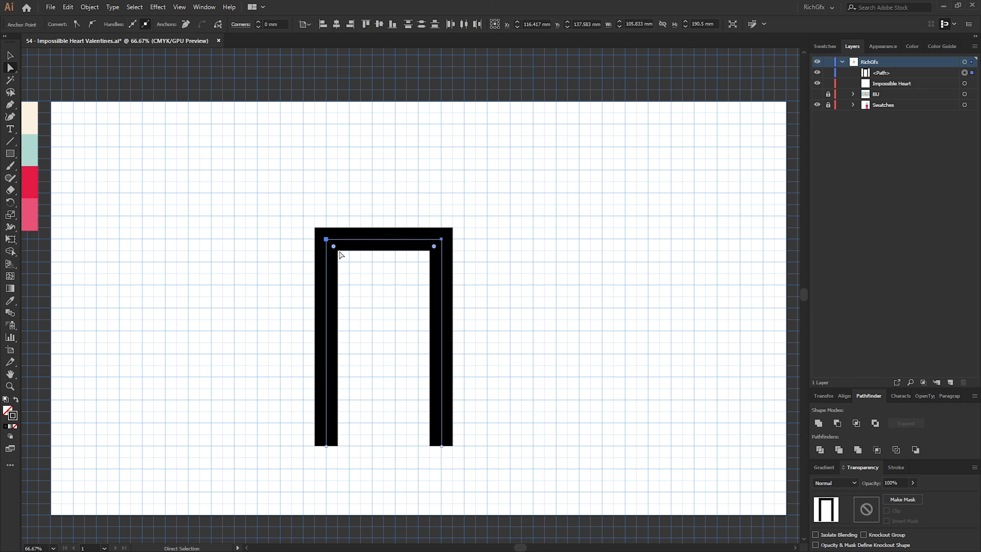
{"action": "left_click_drag", "start_coordinate": [434, 247], "coordinate": [297, 433]}
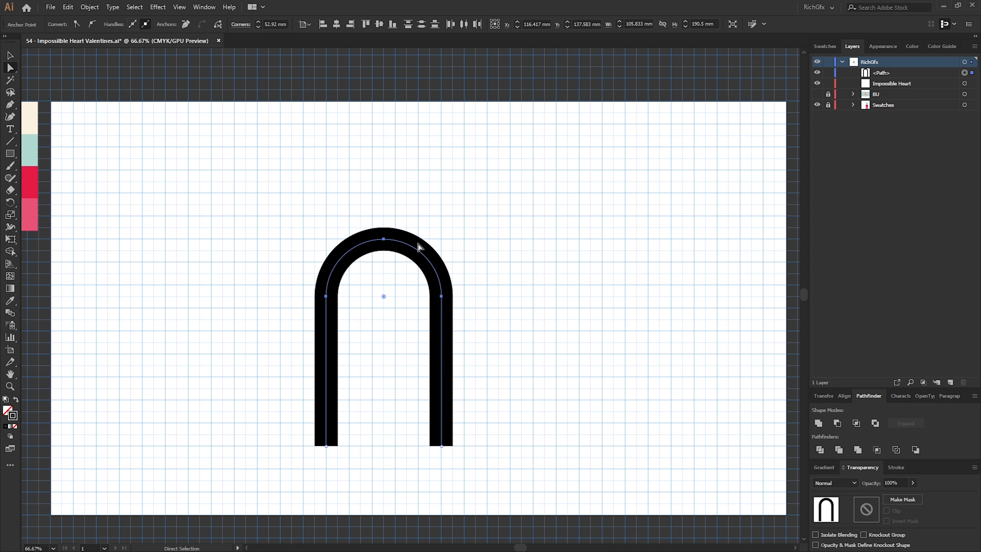
Expand the arch's stroke into a solid black filled outline
{"action": "key", "text": "v"}
{"action": "left_click", "coordinate": [90, 6]}
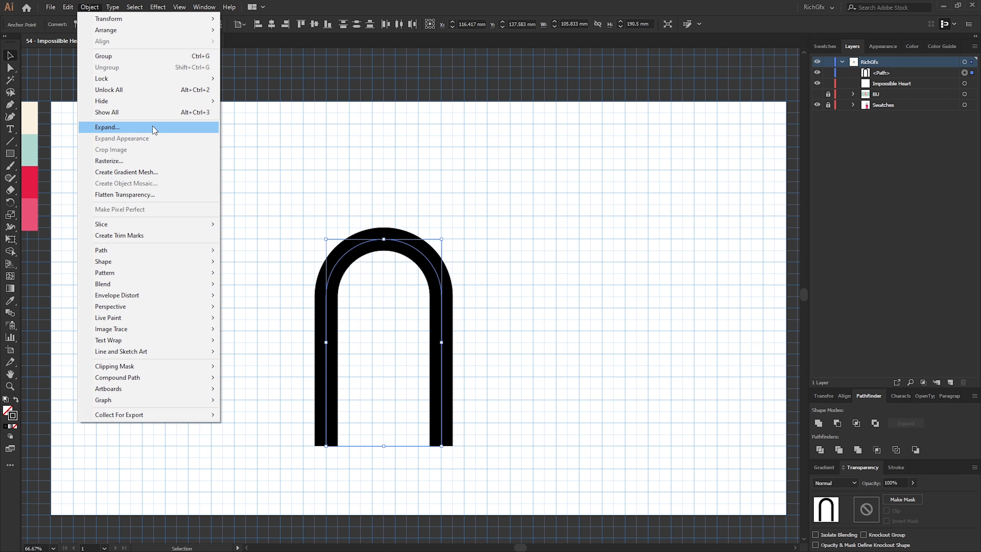
{"action": "left_click", "coordinate": [133, 127]}
{"action": "left_click", "coordinate": [466, 341]}
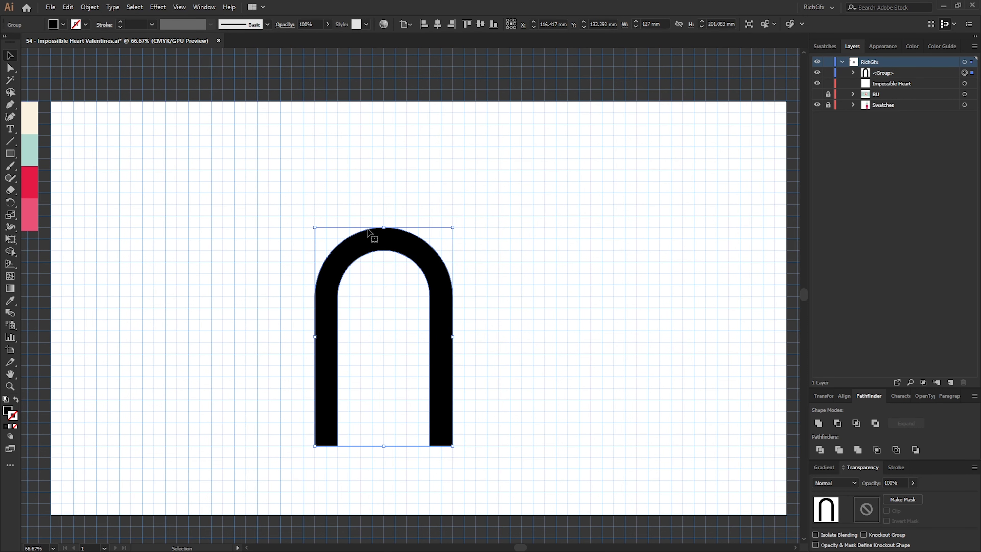
{"action": "key", "text": "a"}
{"action": "left_click", "coordinate": [450, 232]}
{"action": "left_click", "coordinate": [434, 284]}
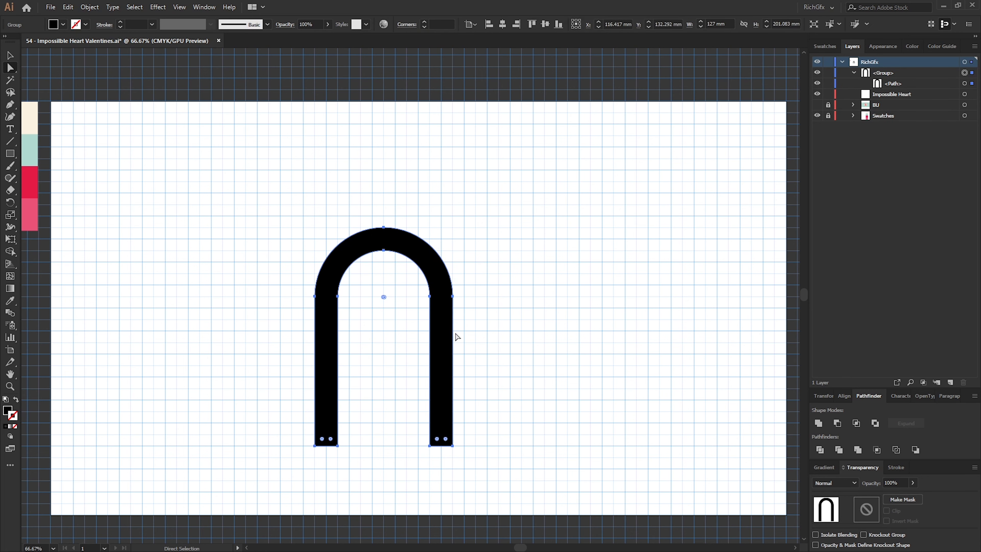
Set the Pen tool's fill to none and its stroke to red
{"action": "left_click", "coordinate": [244, 338]}
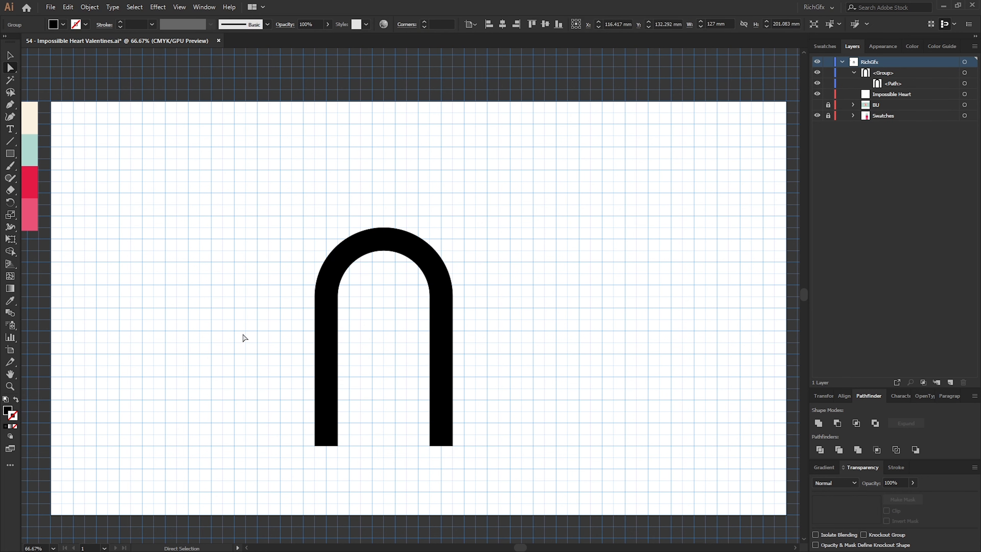
{"action": "left_click", "coordinate": [10, 105]}
{"action": "left_click", "coordinate": [63, 24]}
{"action": "left_click", "coordinate": [8, 42]}
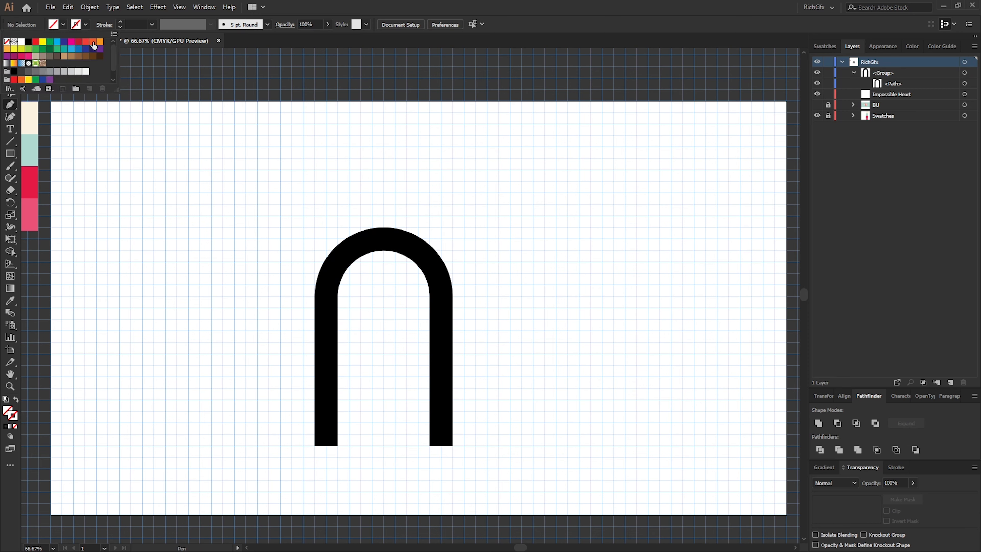
{"action": "left_click", "coordinate": [85, 24]}
{"action": "left_click", "coordinate": [78, 41]}
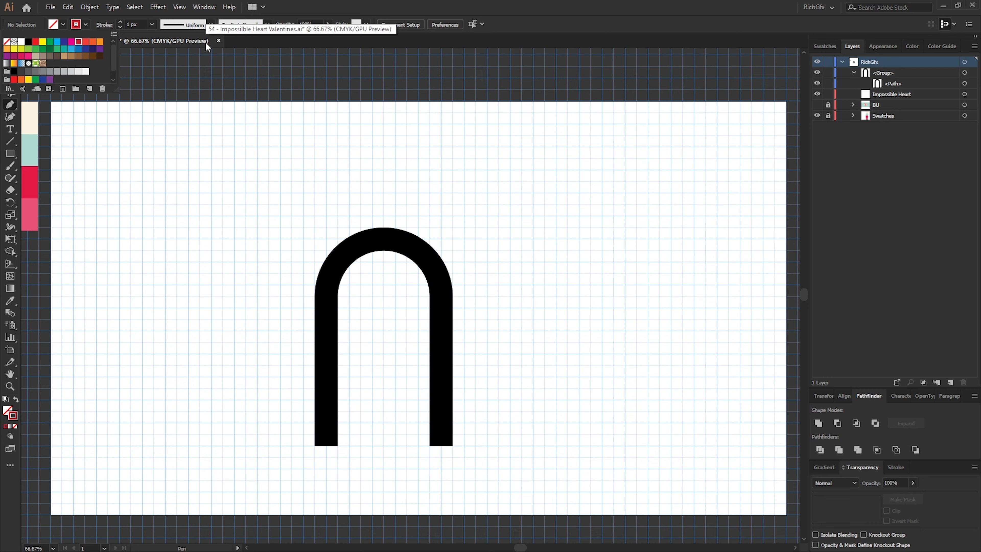
{"action": "left_click", "coordinate": [356, 385]}
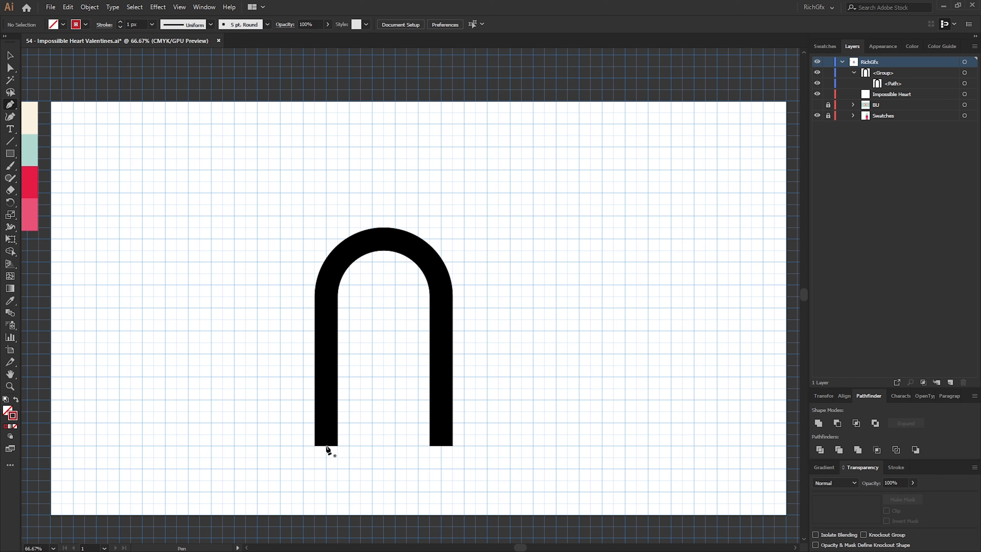
Draw a red inverted-U path along the middle of the black arch
{"action": "left_click", "coordinate": [326, 446]}
{"action": "left_click", "coordinate": [326, 263]}
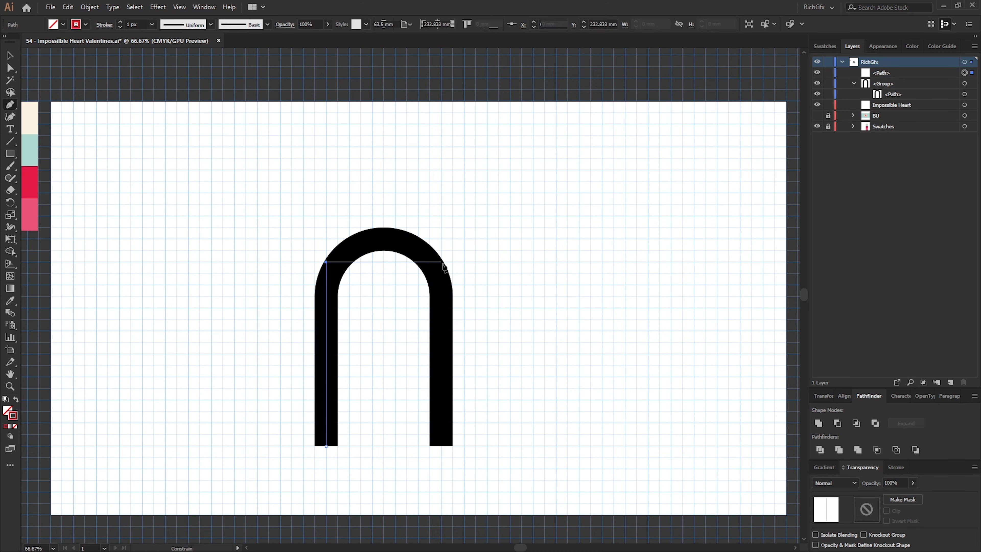
{"action": "left_click", "coordinate": [441, 262]}
{"action": "left_click", "coordinate": [441, 445]}
{"action": "left_click", "coordinate": [463, 446], "text": "ctrl"}
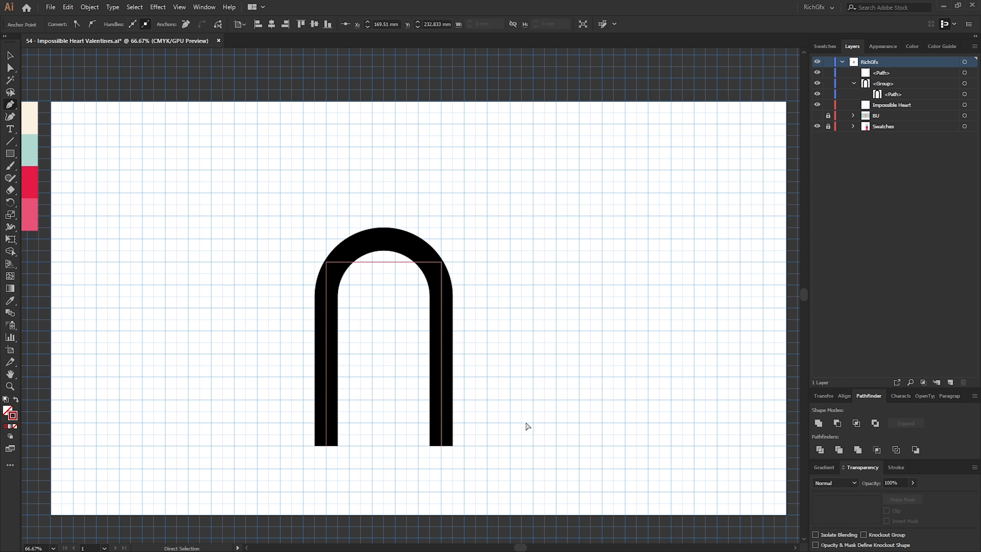
Round the red path's top corners and raise it to the arch's middle
{"action": "key", "text": "a"}
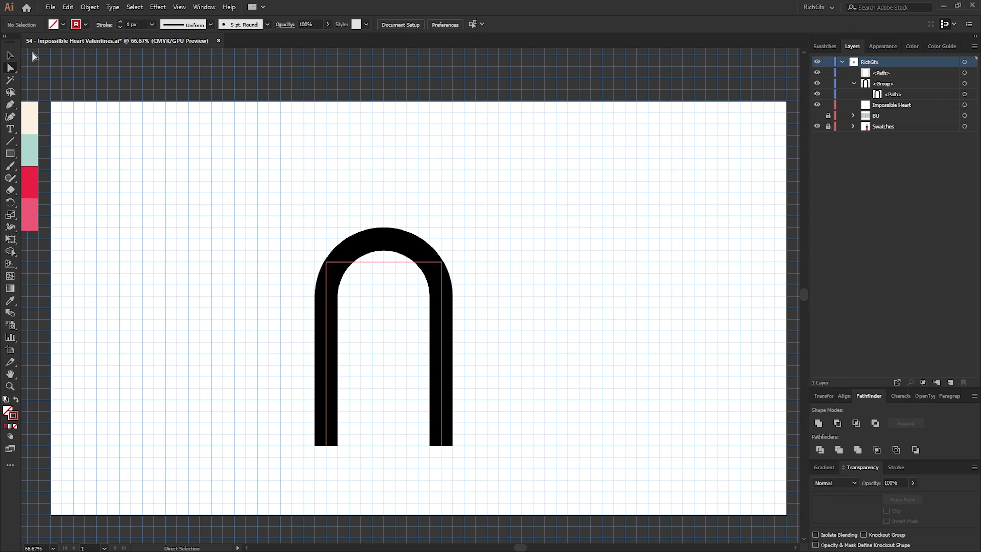
{"action": "left_click_drag", "start_coordinate": [199, 175], "coordinate": [434, 260]}
{"action": "left_click", "coordinate": [363, 262]}
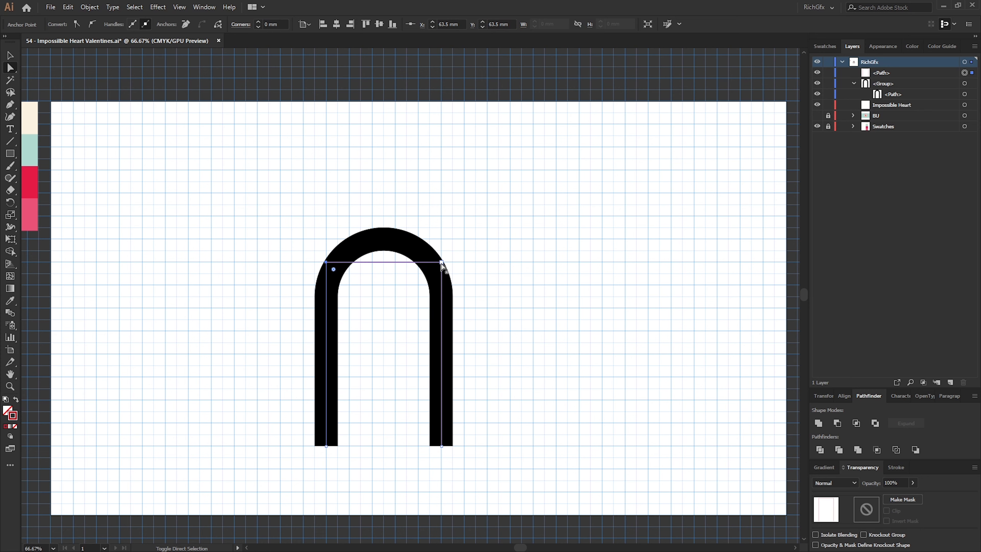
{"action": "left_click_drag", "start_coordinate": [342, 276], "coordinate": [382, 305]}
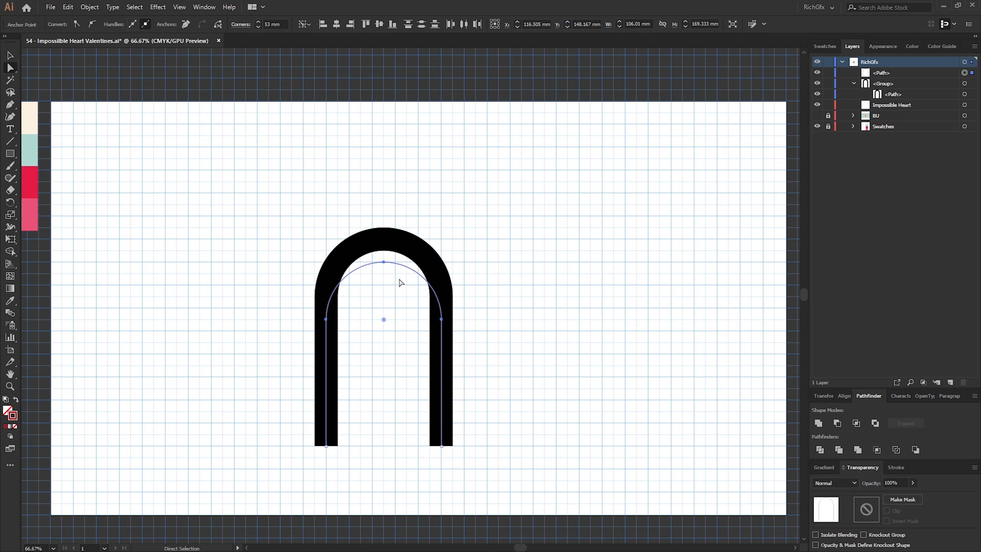
{"action": "left_click_drag", "start_coordinate": [385, 264], "coordinate": [384, 239]}
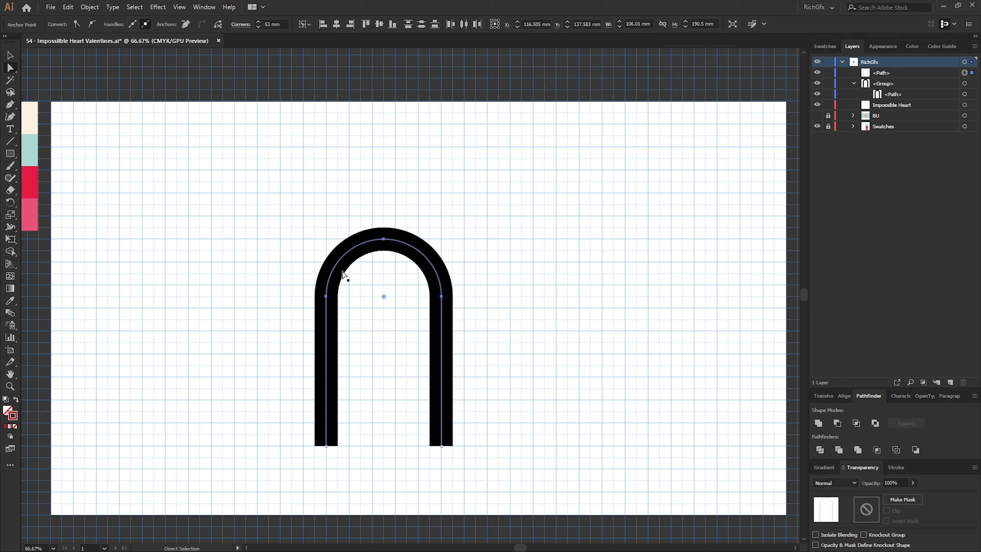
{"action": "left_click", "coordinate": [488, 437]}
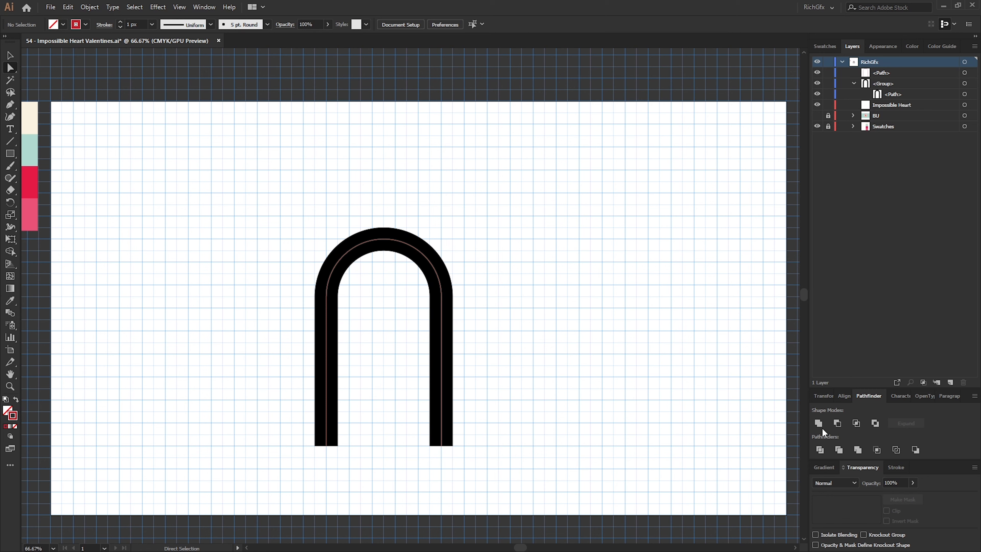
Split the arch into outer and inner bands with the Shape Builder
{"action": "key", "text": "v"}
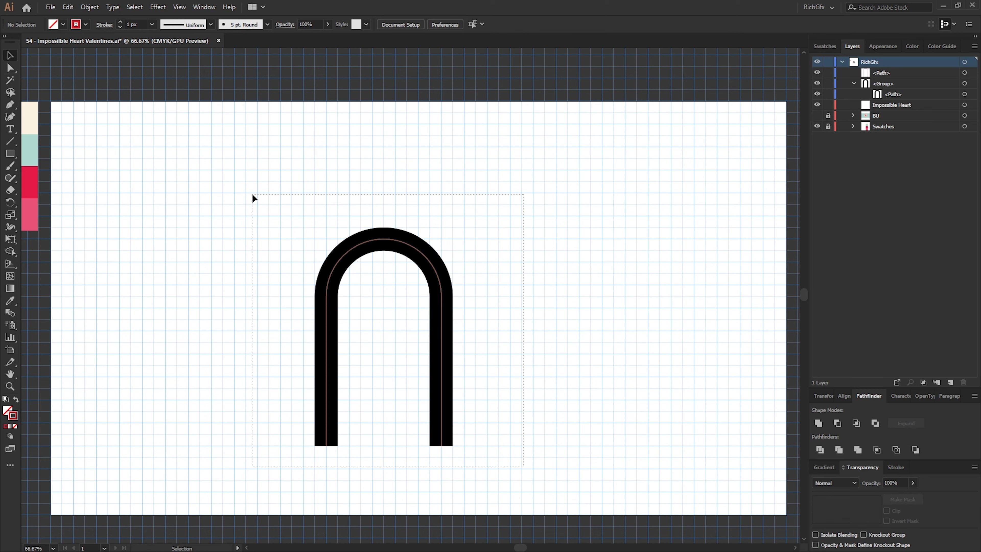
{"action": "key", "text": "ctrl+a"}
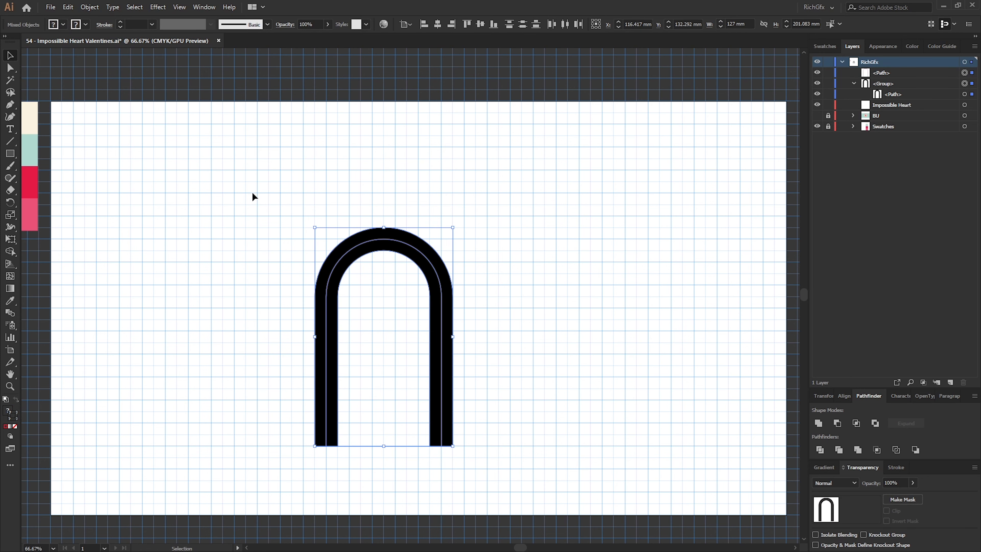
{"action": "key", "text": "shift+m"}
{"action": "left_click", "coordinate": [449, 332]}
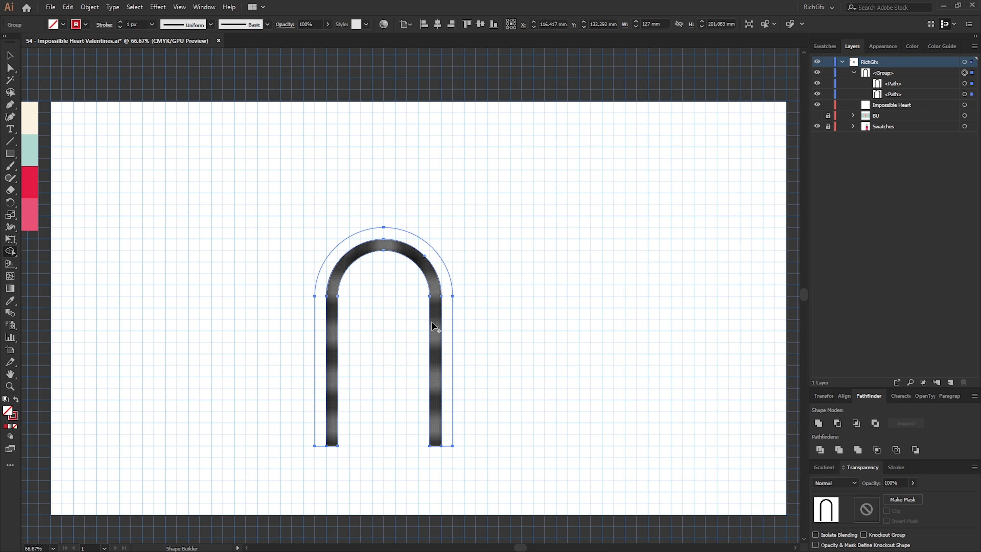
{"action": "left_click", "coordinate": [435, 326]}
{"action": "left_click", "coordinate": [10, 55]}
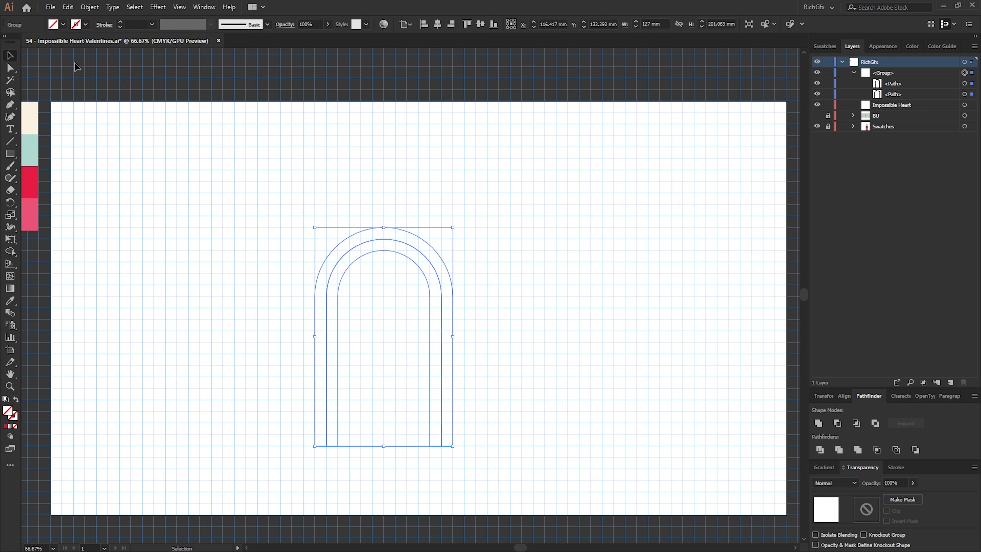
{"action": "left_click", "coordinate": [487, 424]}
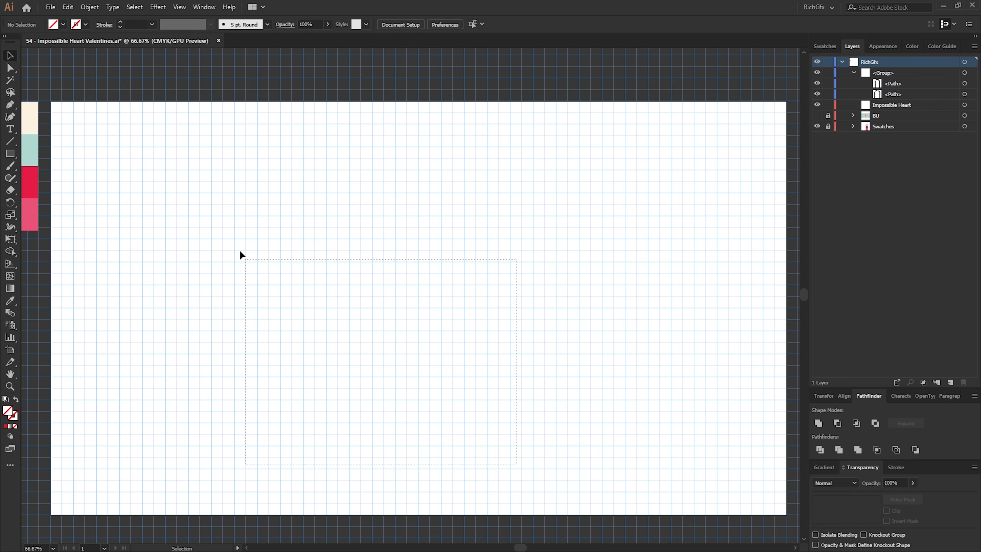
Fill both bands red and ungroup them into two separate paths
{"action": "key", "text": "ctrl+a"}
{"action": "left_click", "coordinate": [63, 24]}
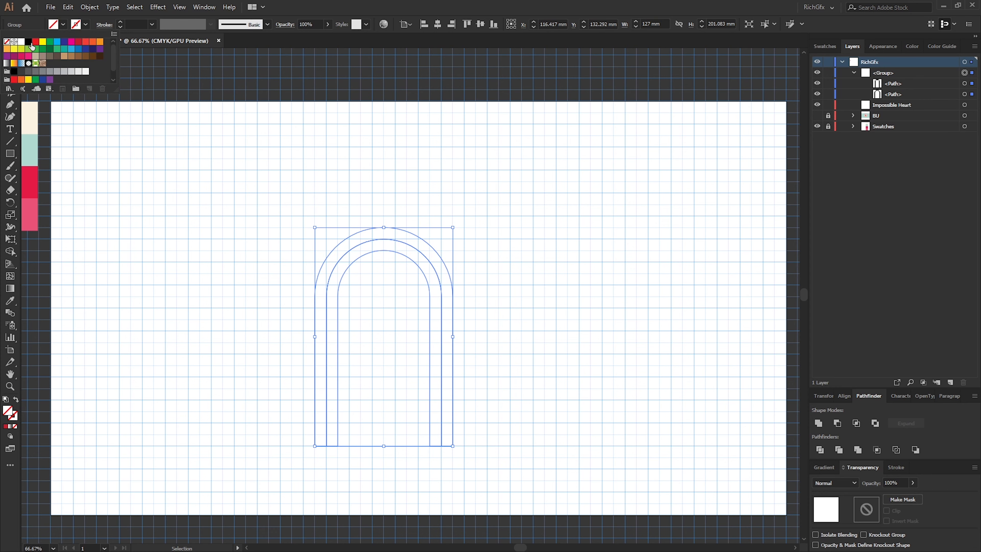
{"action": "left_click", "coordinate": [35, 42]}
{"action": "left_click", "coordinate": [90, 7]}
{"action": "left_click", "coordinate": [108, 68]}
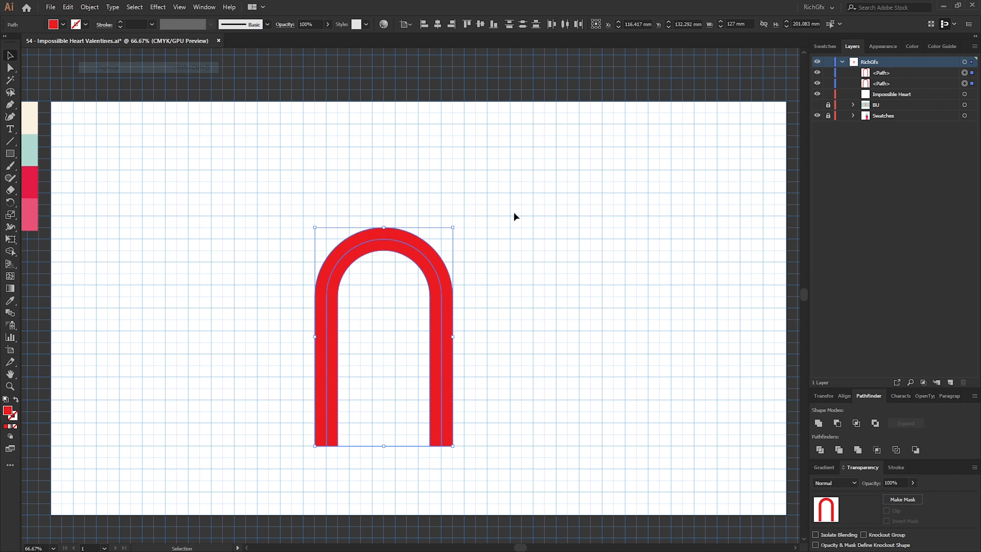
{"action": "left_click", "coordinate": [515, 216]}
{"action": "left_click_drag", "start_coordinate": [438, 268], "coordinate": [564, 255]}
{"action": "left_click_drag", "start_coordinate": [390, 248], "coordinate": [306, 238]}
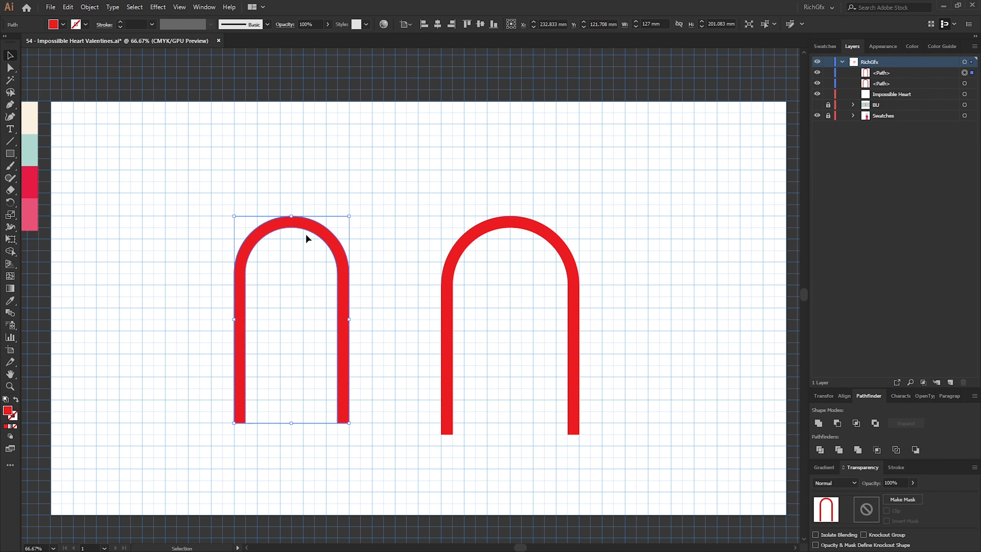
{"action": "key", "text": "ctrl+z"}
{"action": "key", "text": "ctrl+z"}
Give both bands a black 2 px stroke
{"action": "left_click", "coordinate": [499, 443]}
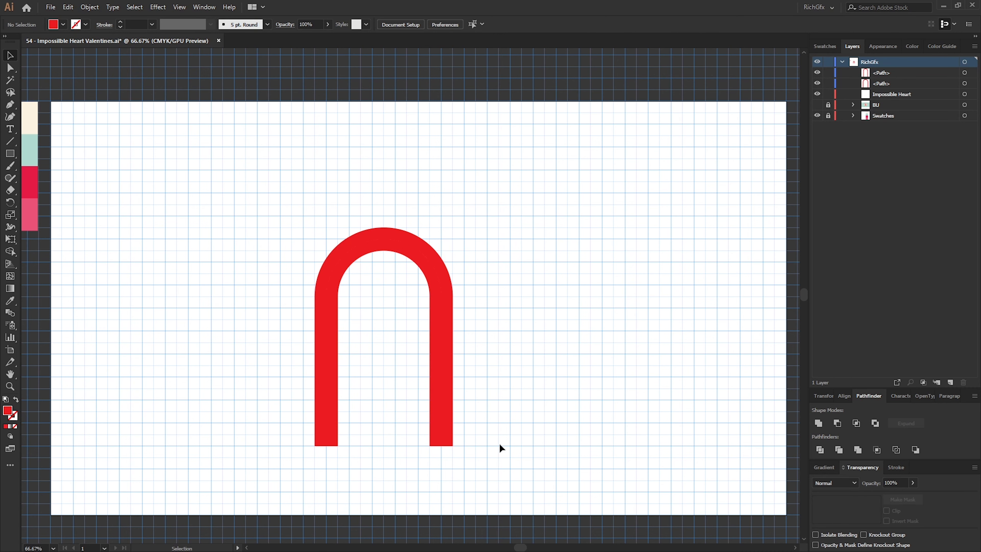
{"action": "left_click_drag", "start_coordinate": [482, 456], "coordinate": [211, 210]}
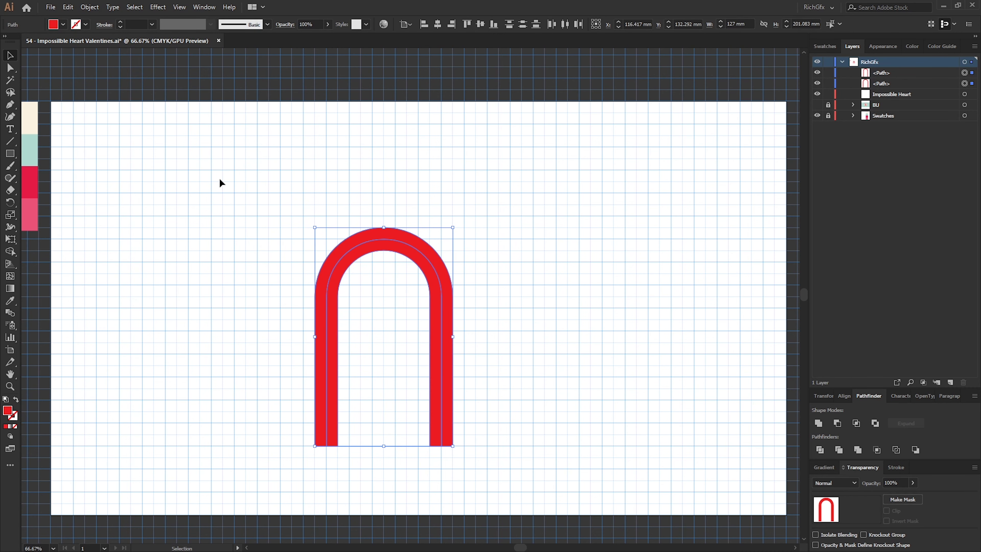
{"action": "left_click", "coordinate": [86, 24]}
{"action": "left_click", "coordinate": [28, 41]}
{"action": "key", "text": "Escape"}
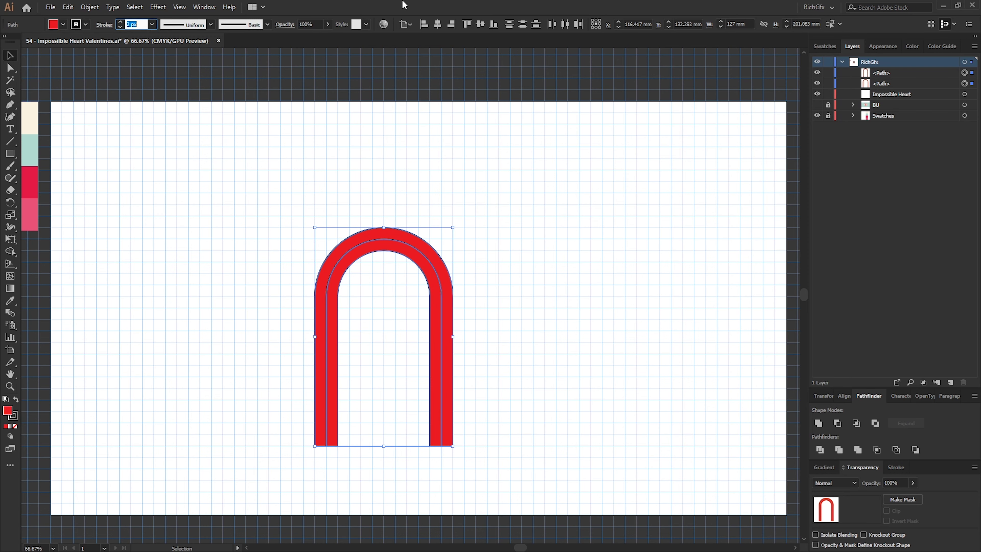
{"action": "left_click", "coordinate": [520, 275]}
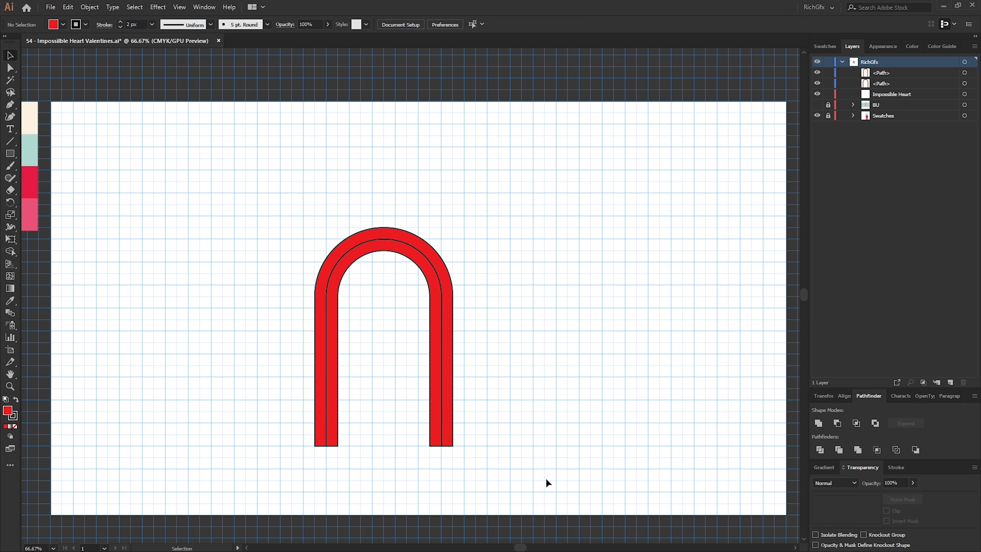
Rotate the arch 45° and place a copy on the left rotated 90°
{"action": "left_click_drag", "start_coordinate": [546, 479], "coordinate": [196, 191]}
{"action": "left_click_drag", "start_coordinate": [458, 223], "coordinate": [587, 301]}
{"action": "left_click_drag", "start_coordinate": [468, 302], "coordinate": [426, 307]}
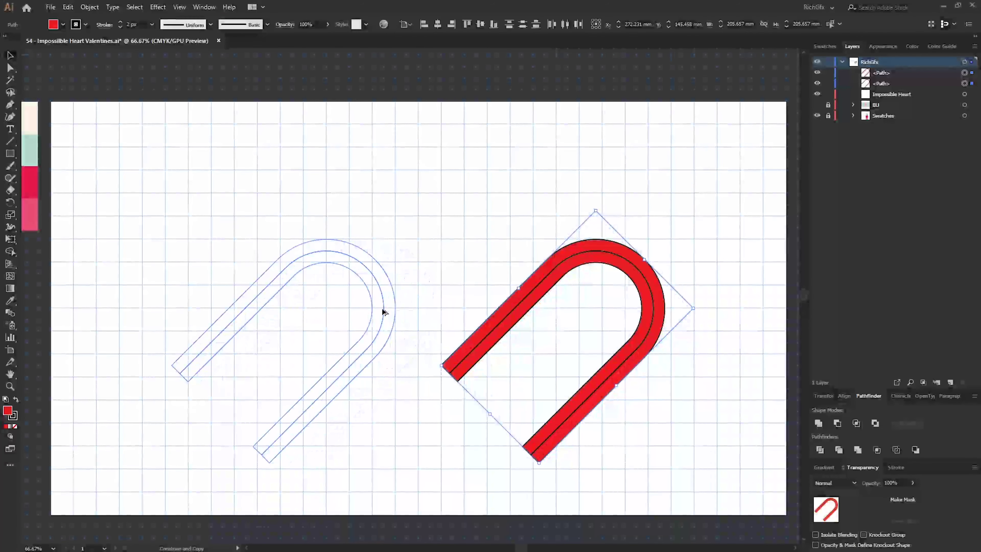
{"action": "left_click_drag", "start_coordinate": [384, 312], "coordinate": [428, 308]}
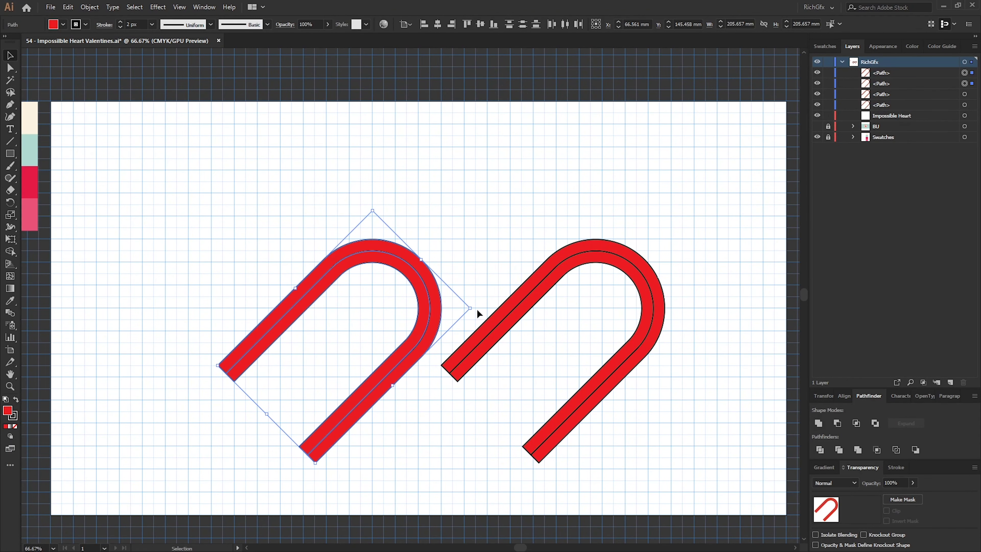
{"action": "left_click_drag", "start_coordinate": [474, 307], "coordinate": [286, 194]}
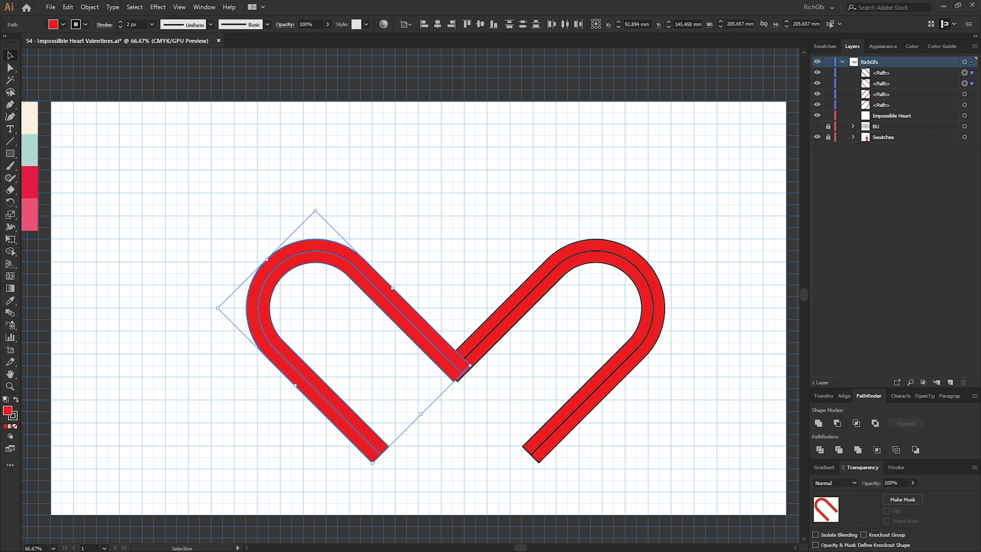
{"action": "left_click", "coordinate": [562, 187]}
Move the right arch over the left into a heart and delete the extra loop
{"action": "left_click_drag", "start_coordinate": [674, 444], "coordinate": [563, 147]}
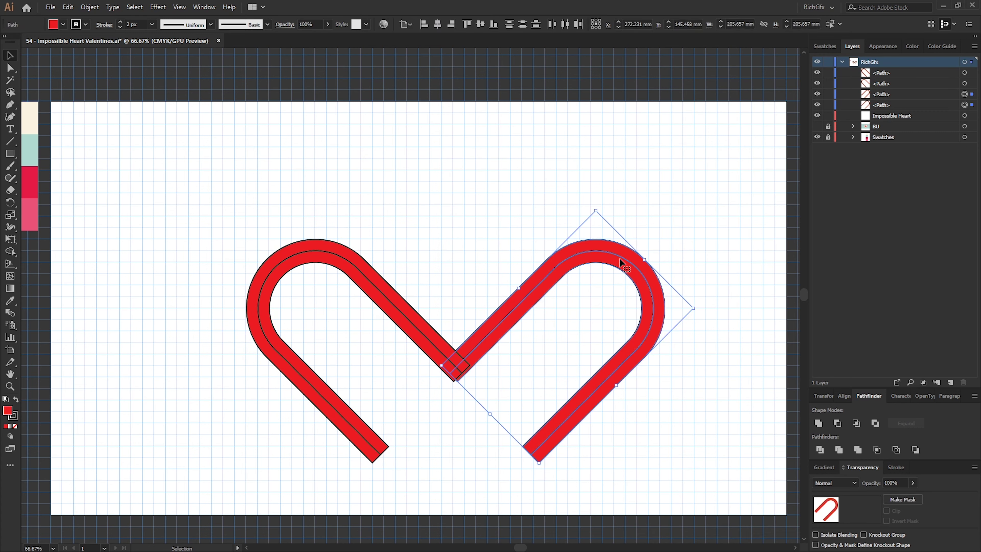
{"action": "left_click_drag", "start_coordinate": [619, 258], "coordinate": [460, 261]}
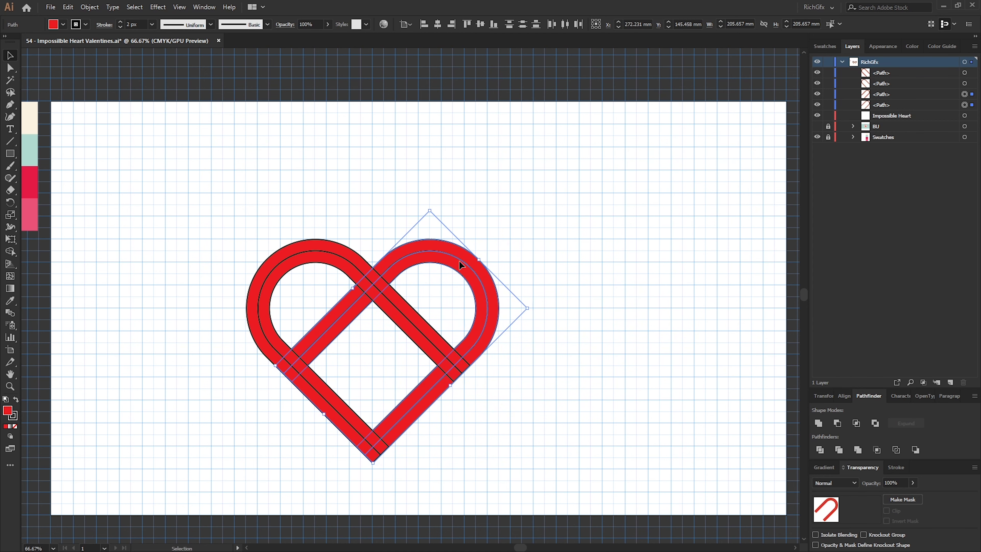
{"action": "left_click", "coordinate": [535, 378]}
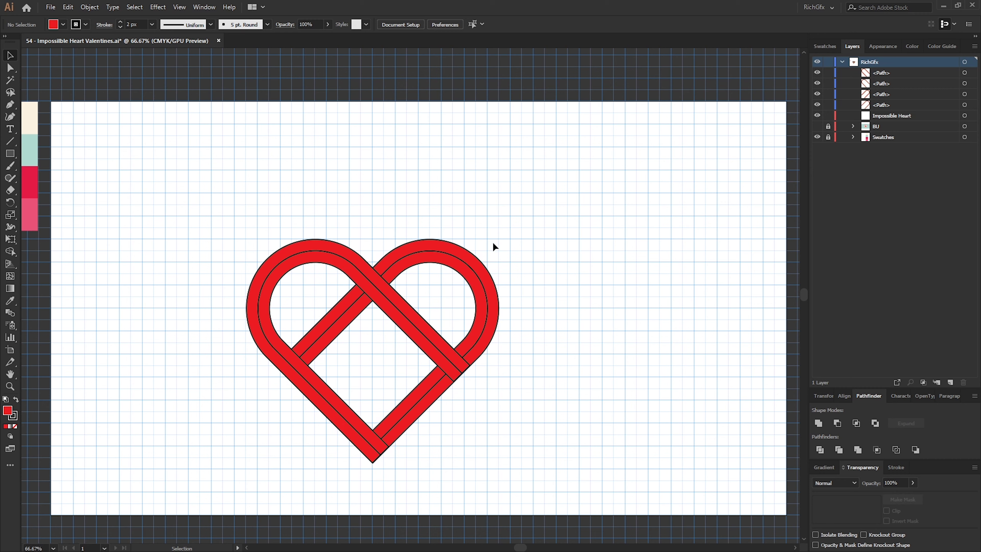
{"action": "left_click_drag", "start_coordinate": [422, 181], "coordinate": [514, 298]}
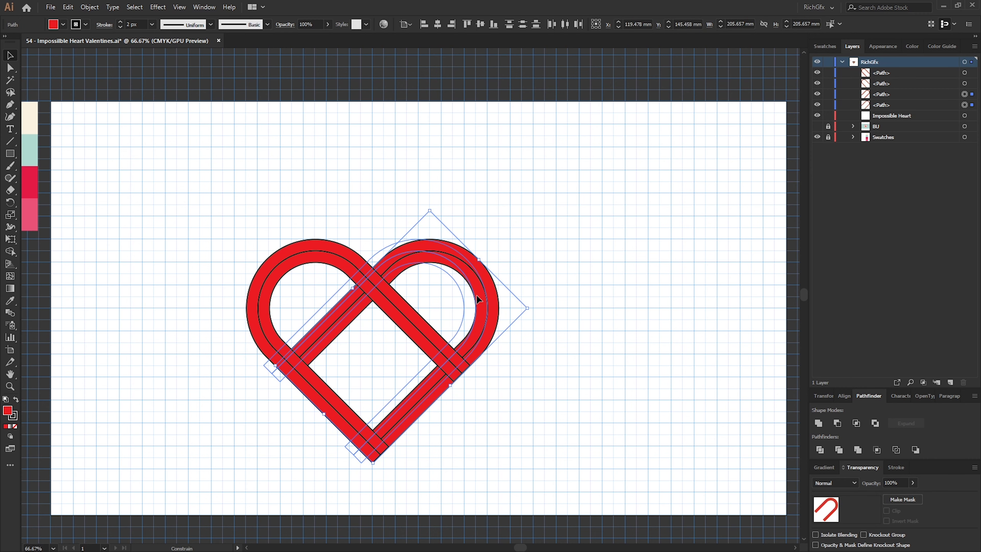
{"action": "key", "text": "Delete"}
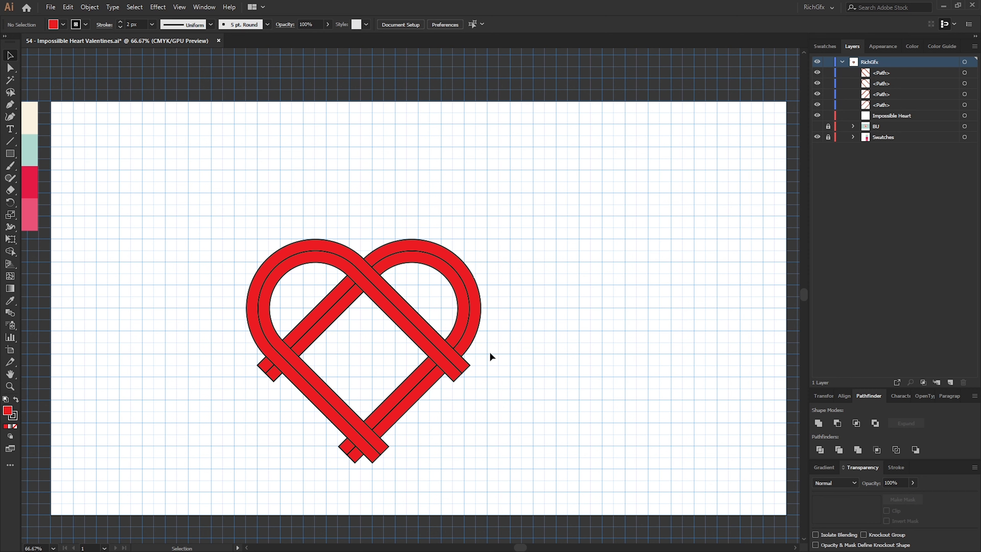
Remove the heart's end tabs and inner diagonal bands with the Shape Builder
{"action": "left_click_drag", "start_coordinate": [607, 478], "coordinate": [413, 202]}
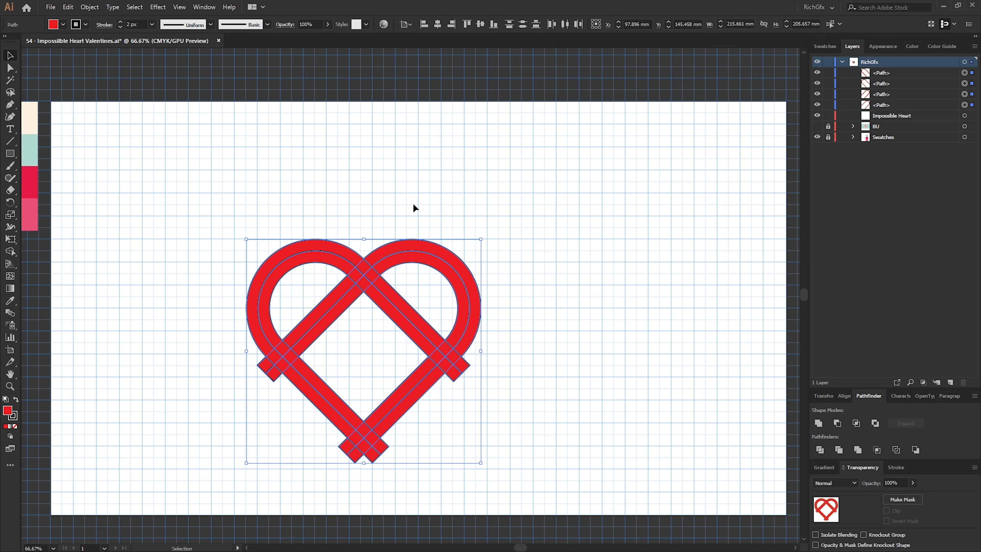
{"action": "key", "text": "shift+m"}
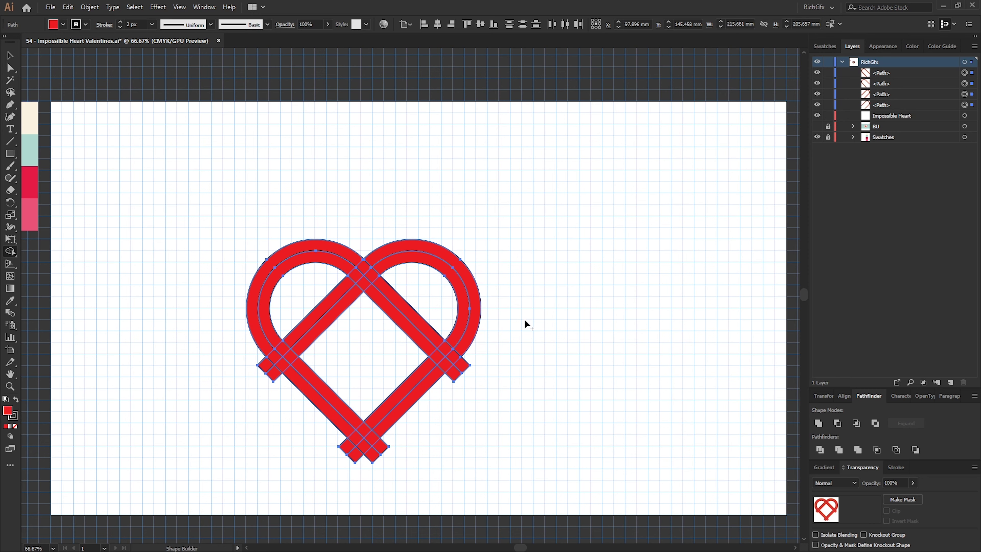
{"action": "left_click", "coordinate": [456, 371], "text": "alt"}
{"action": "left_click", "coordinate": [380, 453], "text": "alt"}
{"action": "left_click", "coordinate": [347, 453], "text": "alt"}
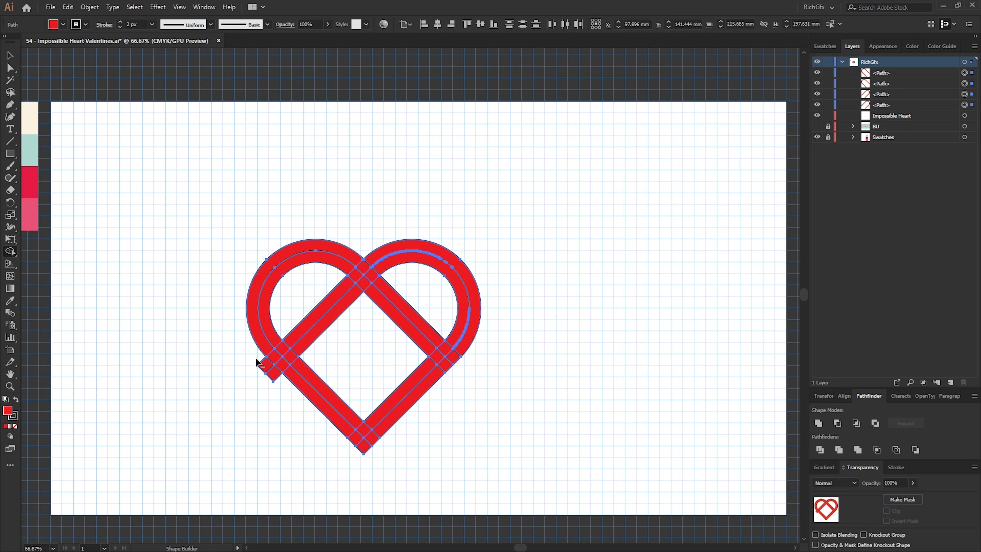
{"action": "left_click", "coordinate": [275, 382], "text": "alt"}
{"action": "mouse_move", "coordinate": [291, 294]}
{"action": "left_mouse_down"}
{"action": "mouse_move", "coordinate": [374, 372]}
{"action": "mouse_move", "coordinate": [456, 305]}
{"action": "left_mouse_up"}
{"action": "key", "text": "v"}
{"action": "left_click", "coordinate": [356, 366]}
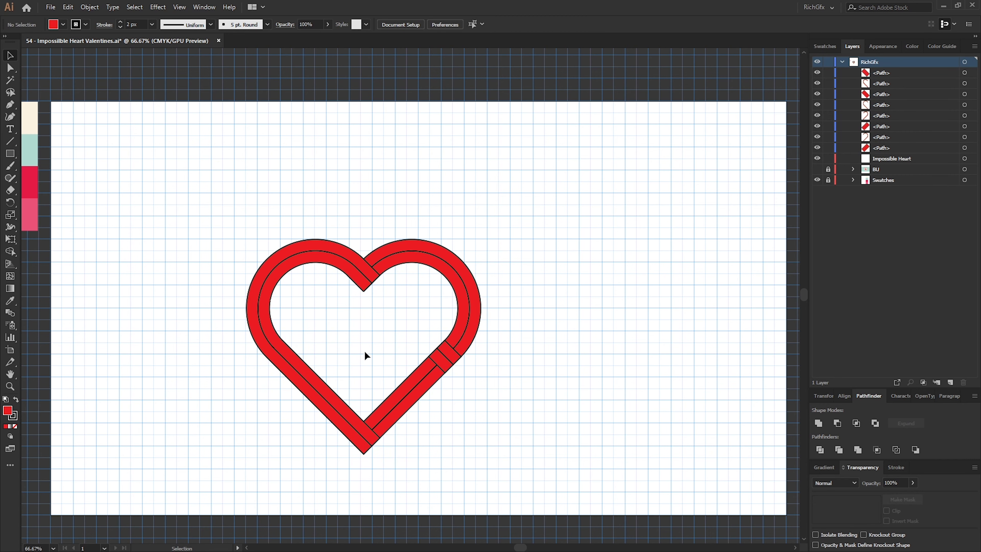
Delete the two small separator pieces on the right band
{"action": "left_click", "coordinate": [446, 363]}
{"action": "key", "text": "Delete"}
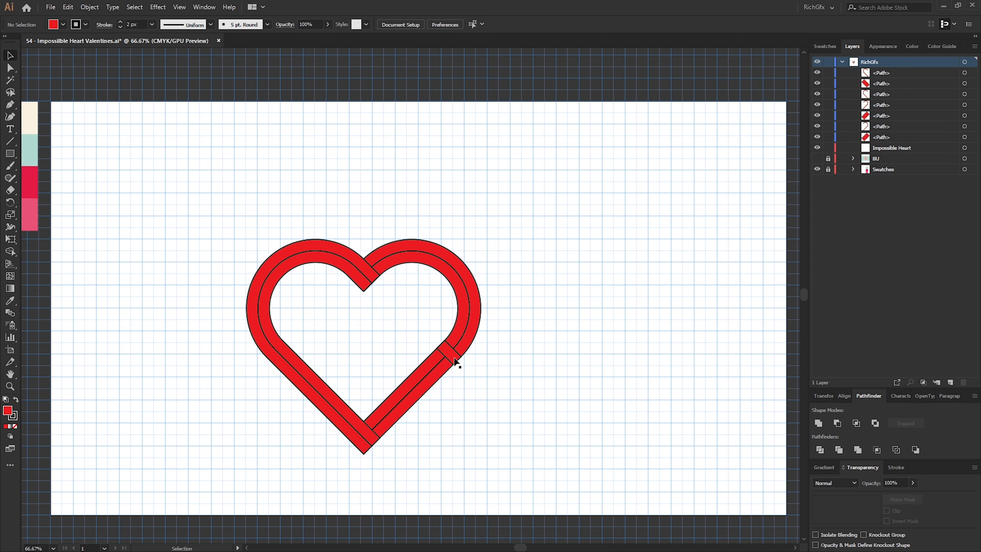
{"action": "left_click", "coordinate": [455, 361]}
{"action": "key", "text": "Delete"}
Send the left band to the back and delete its two separator pieces
{"action": "left_click", "coordinate": [331, 407]}
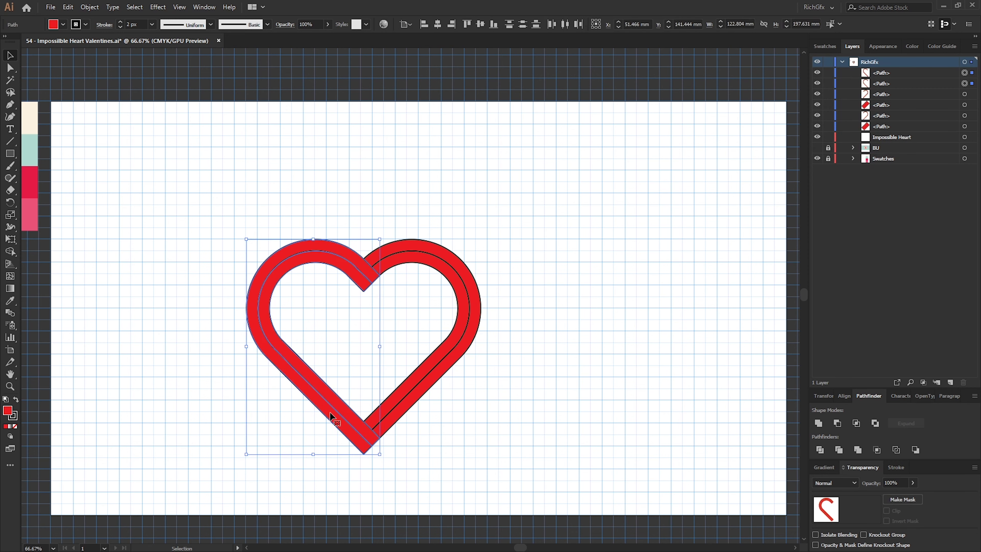
{"action": "key", "text": "a"}
{"action": "key", "text": "ctrl+shift+bracketleft"}
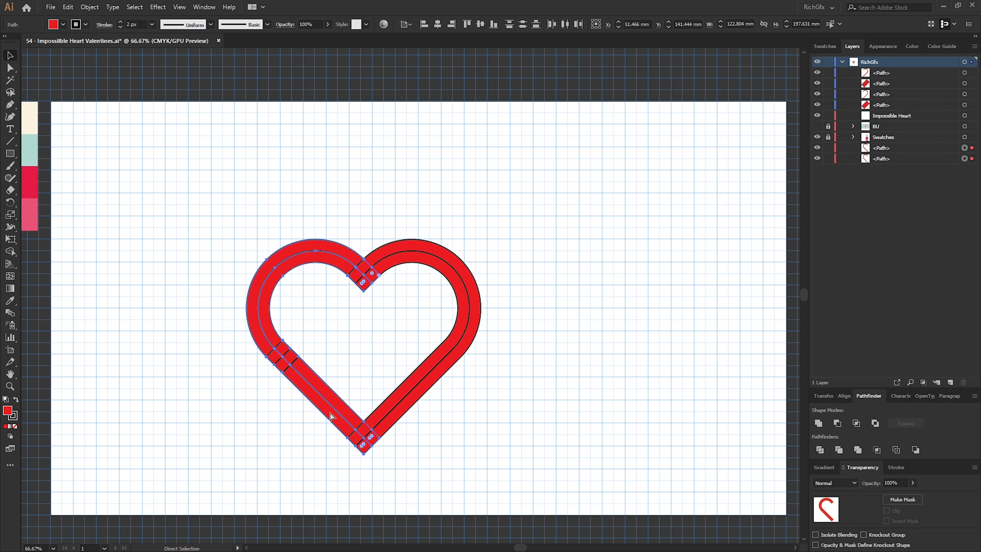
{"action": "key", "text": "v"}
{"action": "left_click", "coordinate": [288, 360]}
{"action": "key", "text": "Delete"}
{"action": "left_click", "coordinate": [283, 356]}
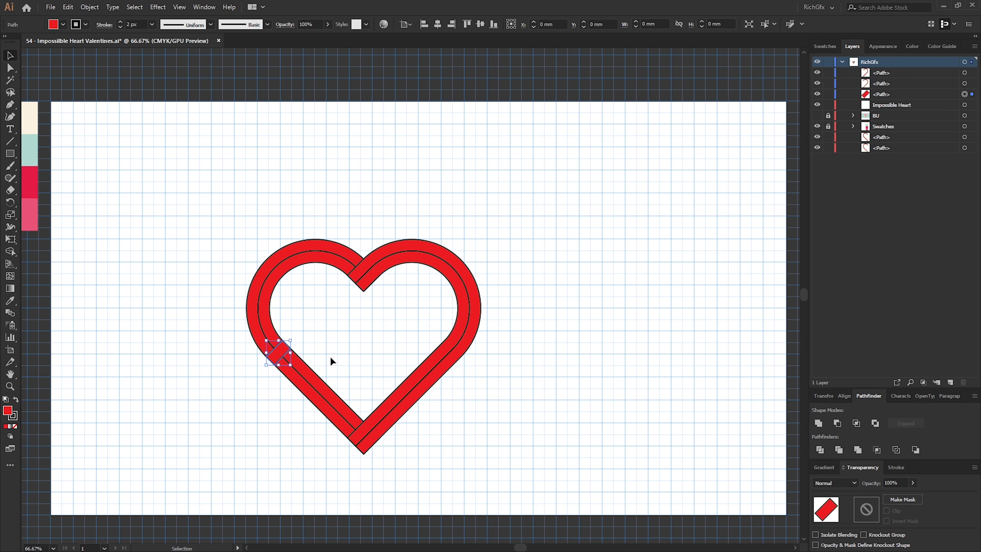
{"action": "key", "text": "Delete"}
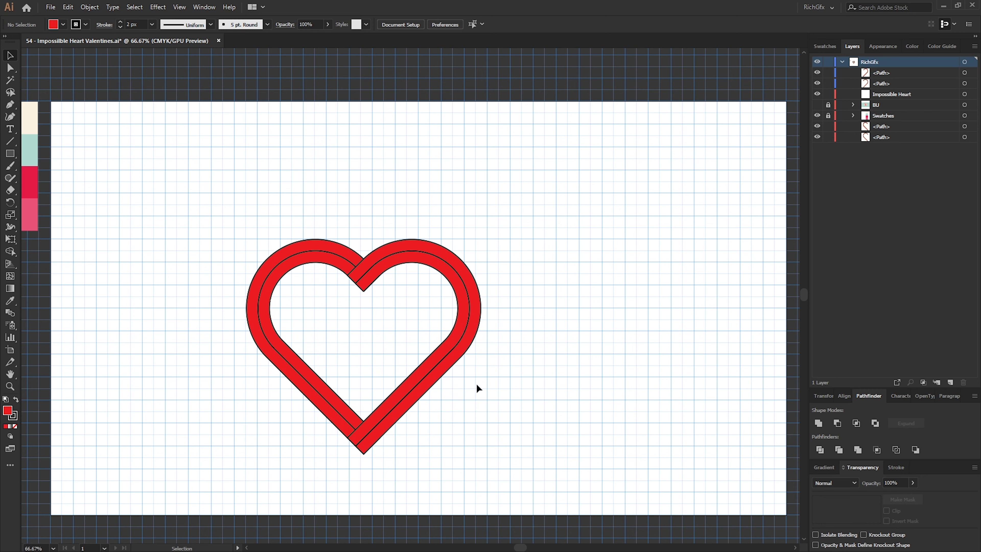
Split the band overlaps at the top notch and bottom tip into separate pieces
{"action": "left_click_drag", "start_coordinate": [450, 342], "coordinate": [498, 365]}
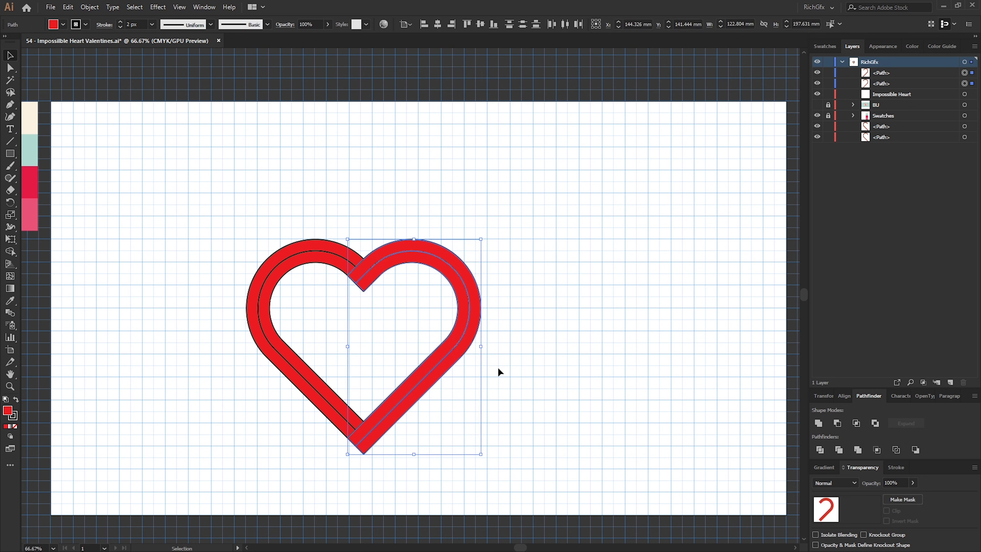
{"action": "left_click", "coordinate": [306, 295]}
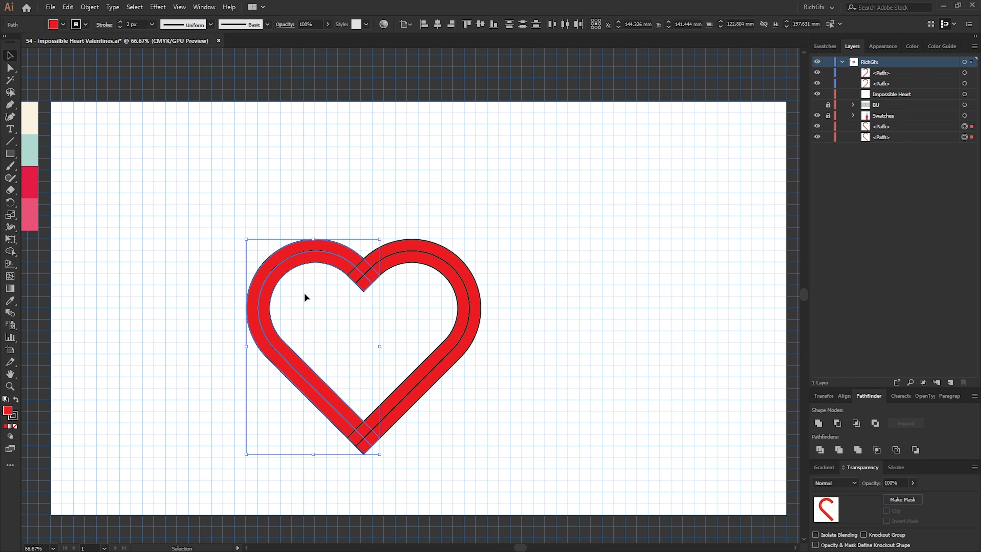
{"action": "left_click", "coordinate": [514, 441]}
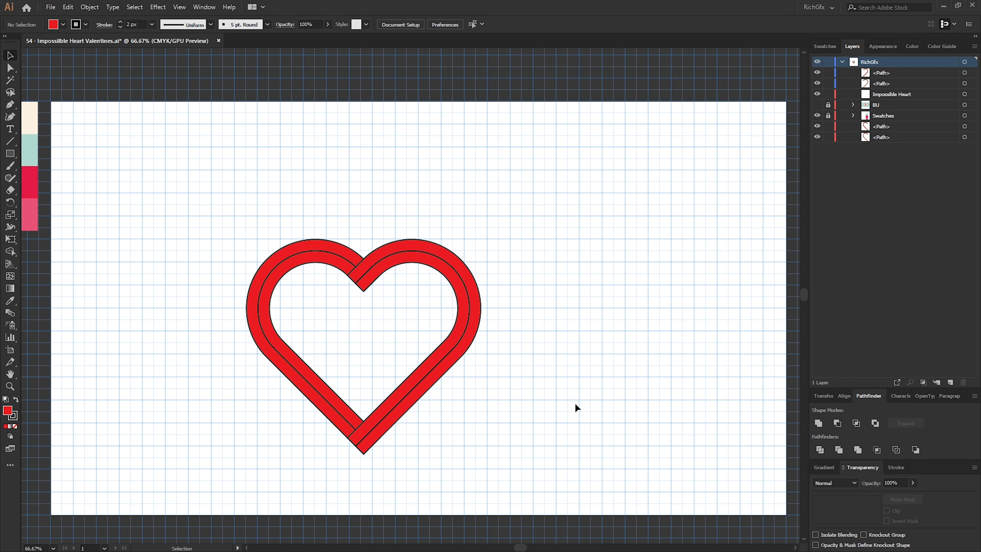
{"action": "left_click_drag", "start_coordinate": [568, 473], "coordinate": [213, 182]}
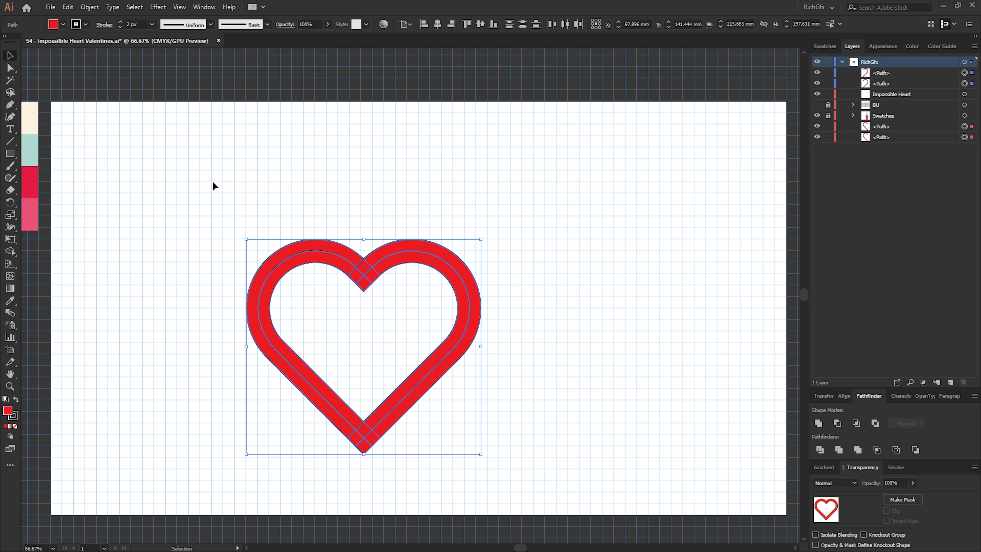
{"action": "key", "text": "shift+m"}
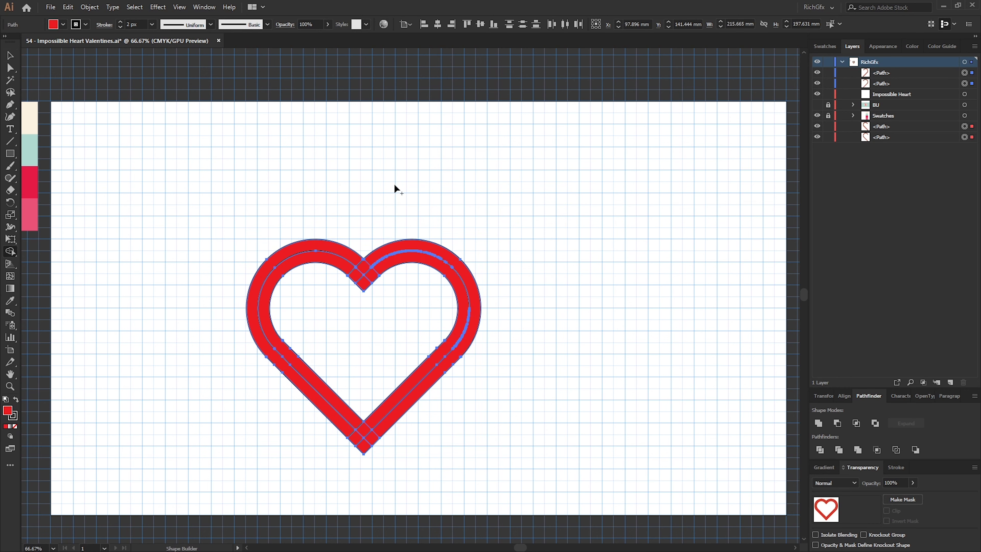
{"action": "left_click", "coordinate": [363, 266]}
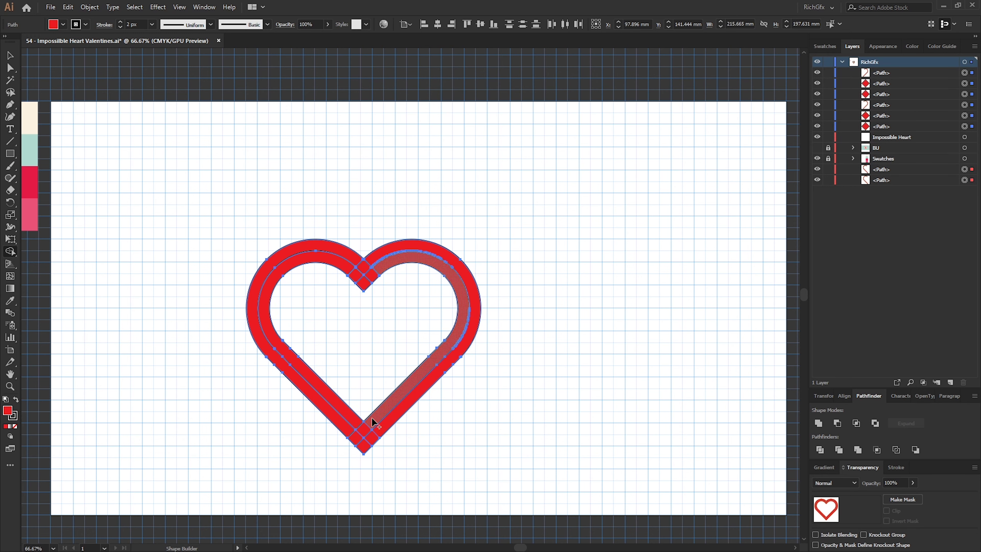
{"action": "left_click", "coordinate": [364, 432]}
{"action": "left_click", "coordinate": [359, 443]}
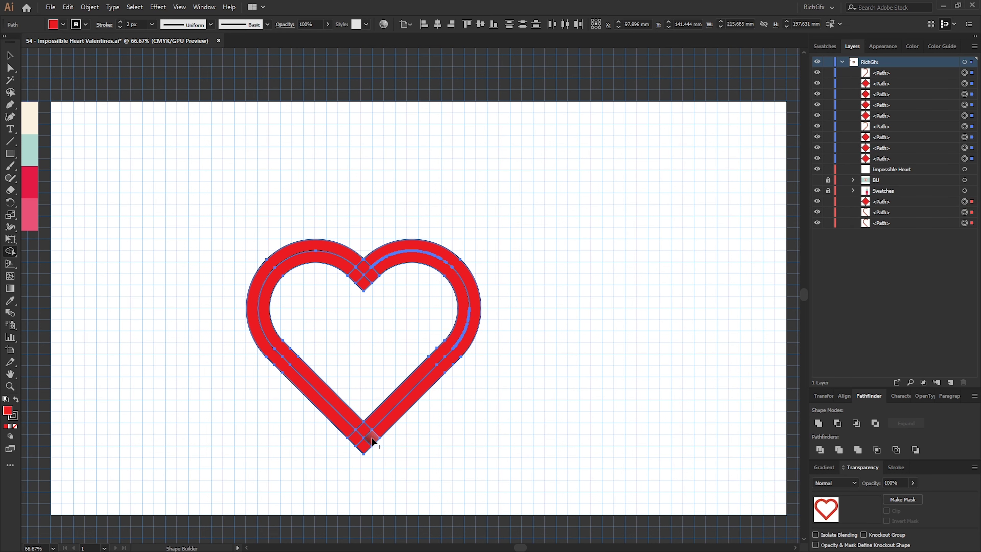
Pull out the top-crossing pieces to check the split, then undo
{"action": "key", "text": "v"}
{"action": "left_click", "coordinate": [543, 282]}
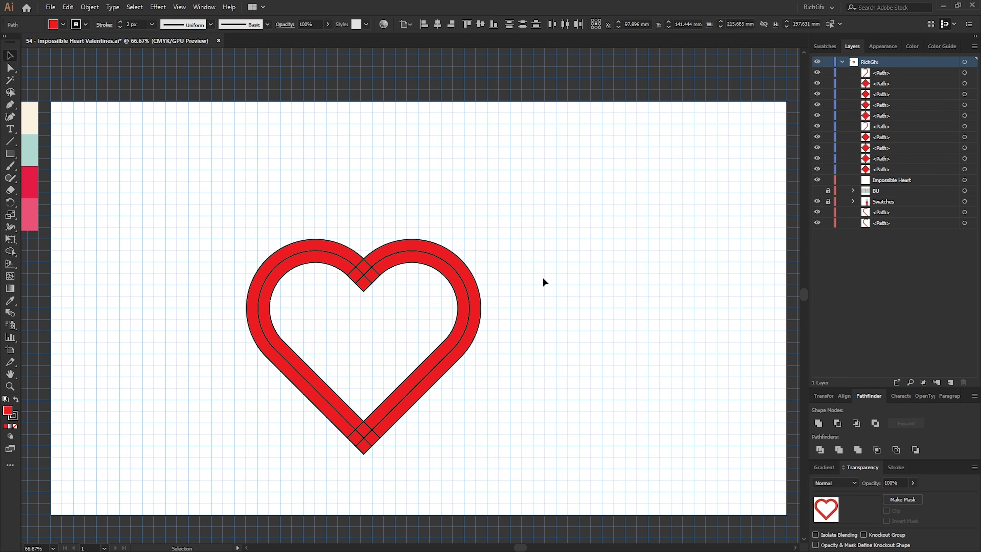
{"action": "left_click_drag", "start_coordinate": [377, 278], "coordinate": [364, 312]}
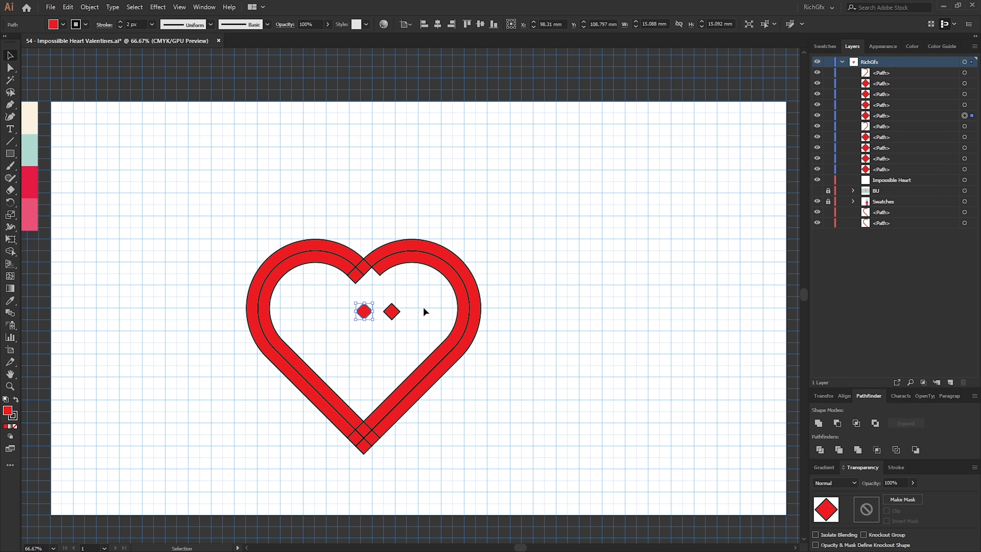
{"action": "key", "text": "ctrl+z"}
{"action": "key", "text": "ctrl+z"}
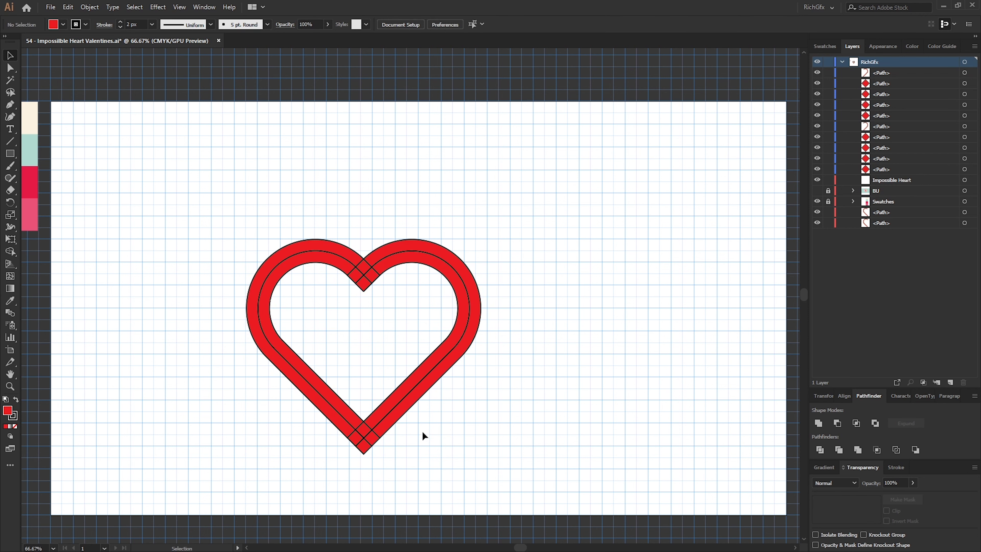
Unite one band's pieces with Pathfinder and fill the result yellow
{"action": "left_click", "coordinate": [365, 450]}
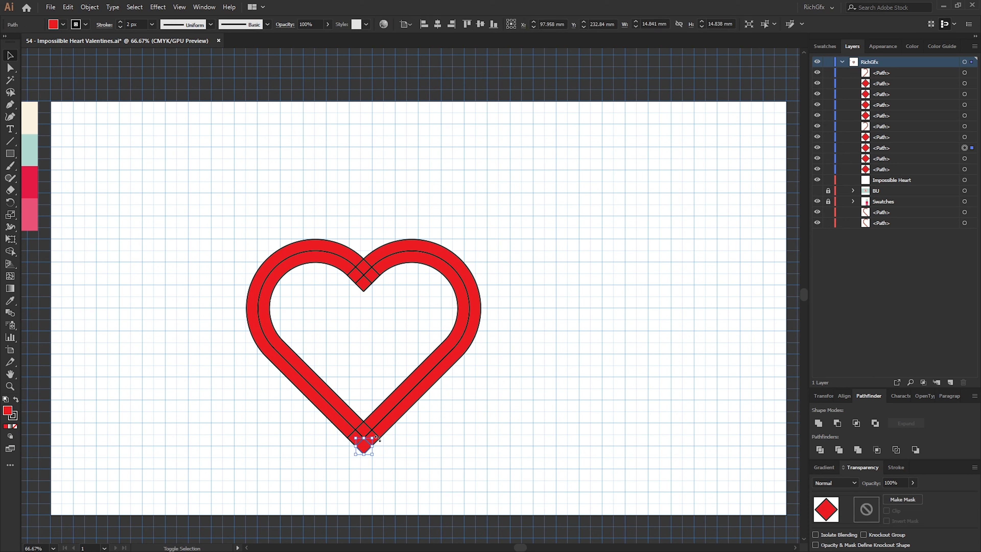
{"action": "left_click", "coordinate": [377, 438], "text": "shift"}
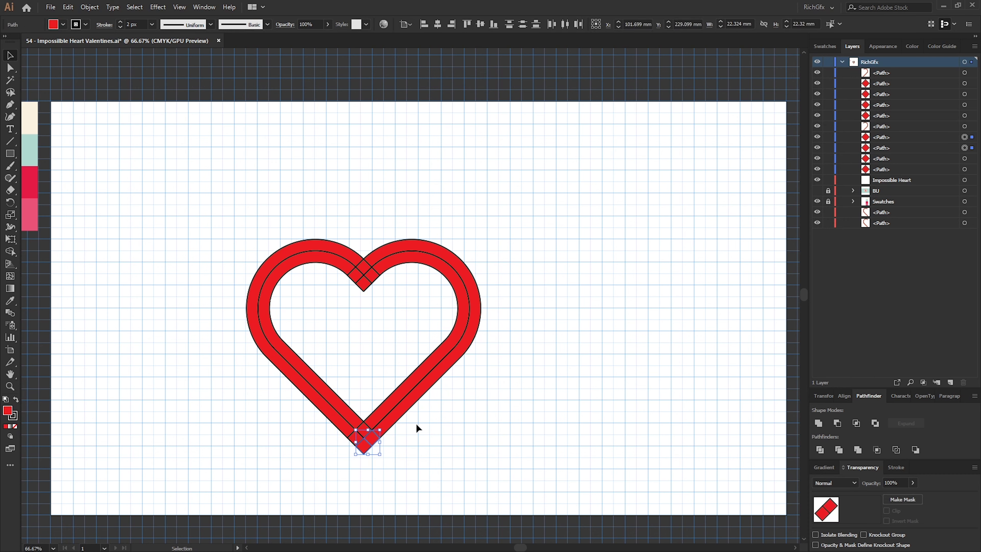
{"action": "left_click", "coordinate": [395, 421], "text": "shift"}
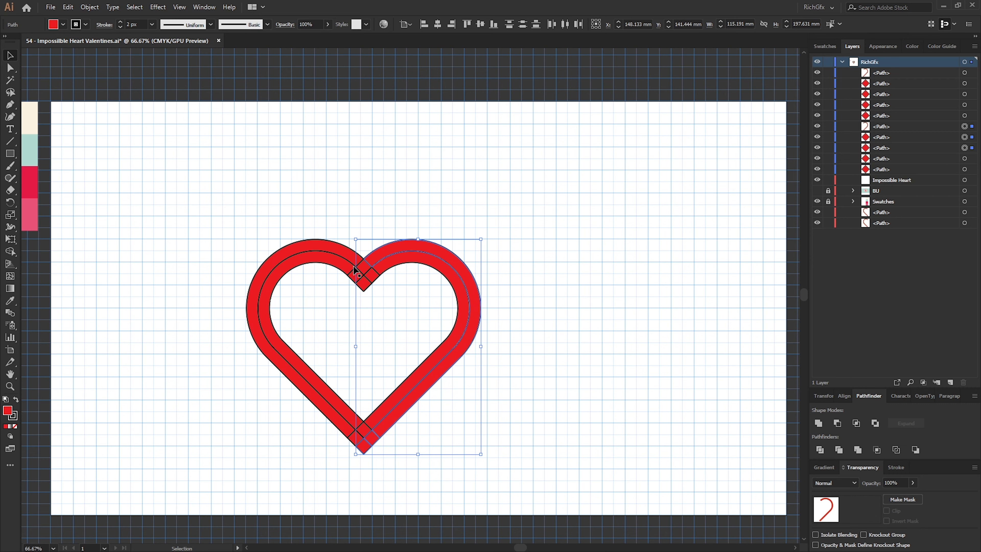
{"action": "left_click", "coordinate": [357, 279], "text": "shift"}
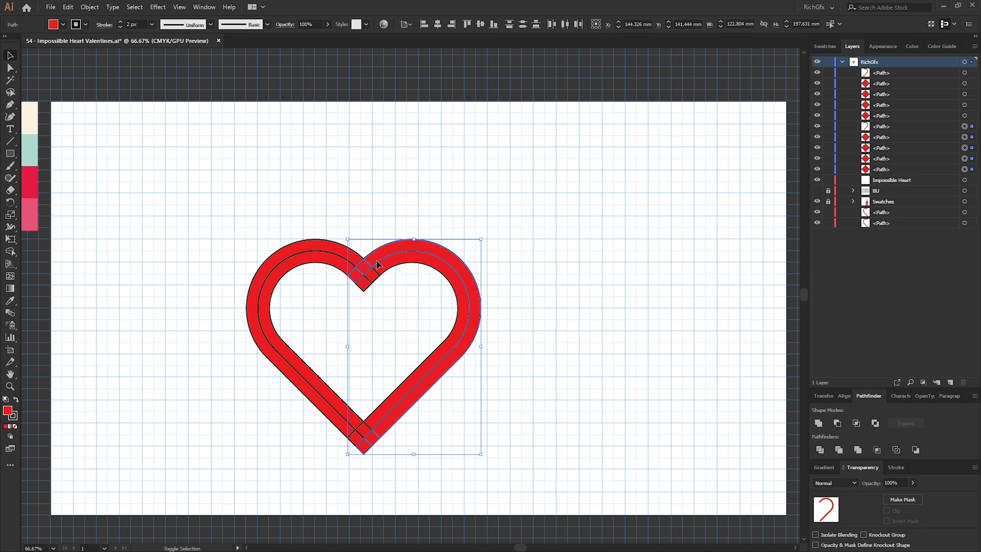
{"action": "left_click", "coordinate": [296, 265], "text": "shift"}
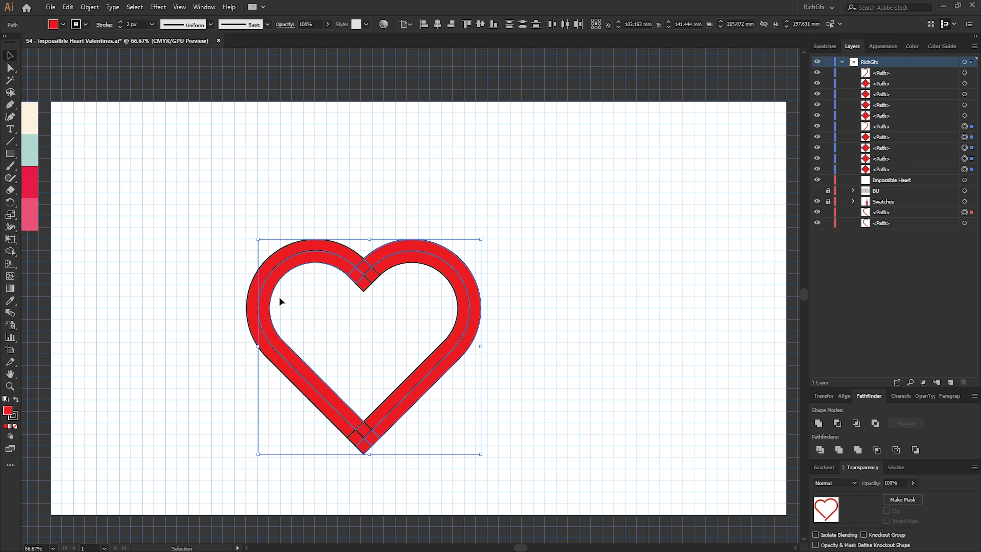
{"action": "left_click", "coordinate": [818, 423]}
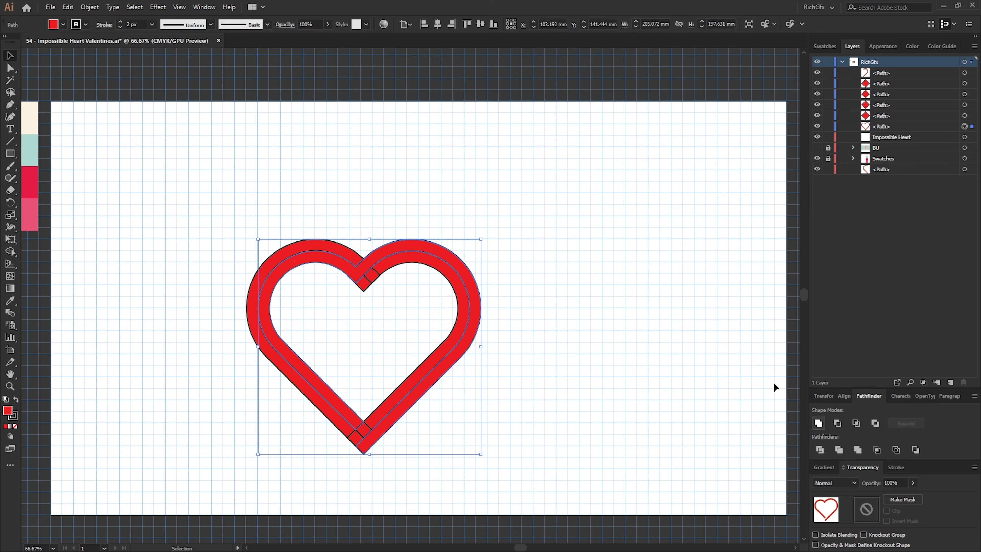
{"action": "left_click", "coordinate": [64, 24]}
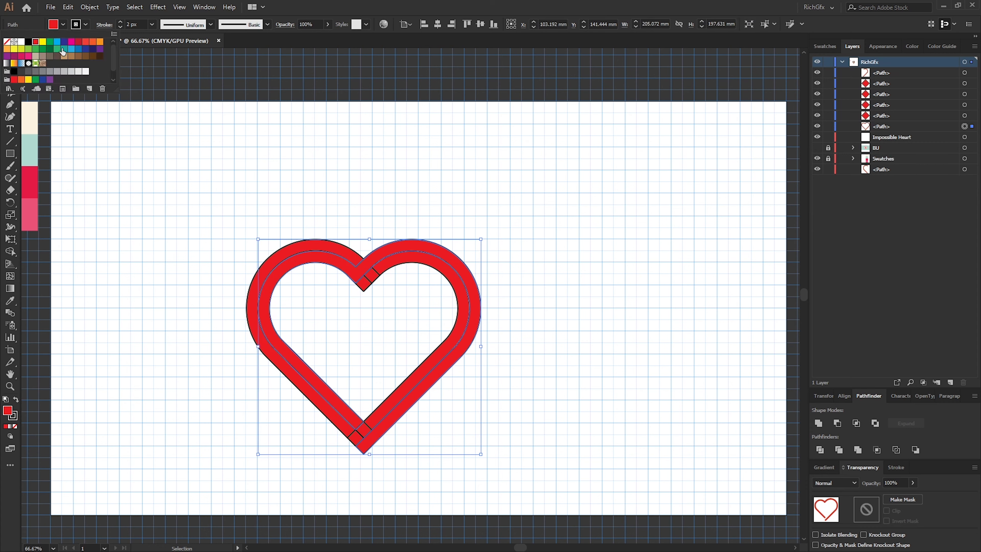
{"action": "left_click", "coordinate": [43, 42]}
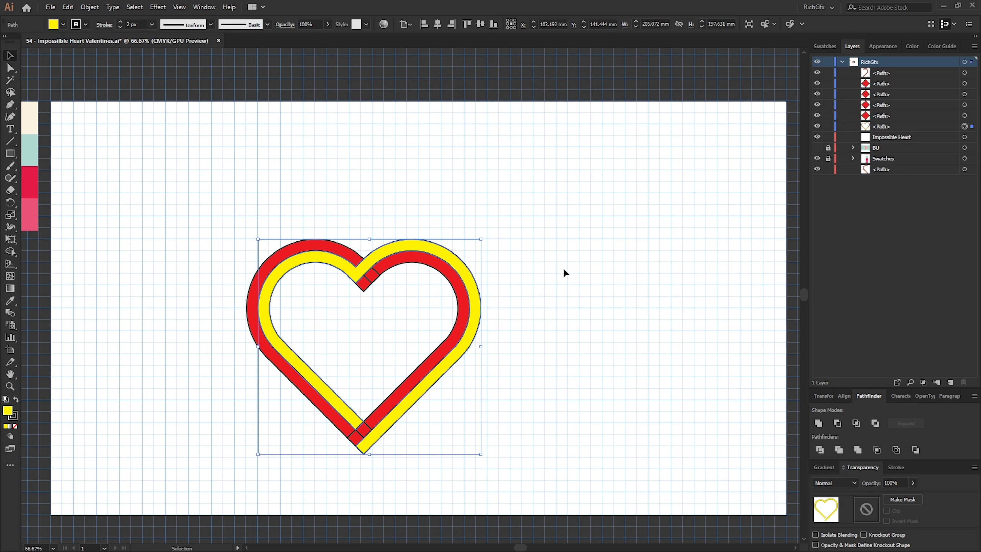
Unite the red band and its tip and notch pieces into one path
{"action": "left_click", "coordinate": [579, 283]}
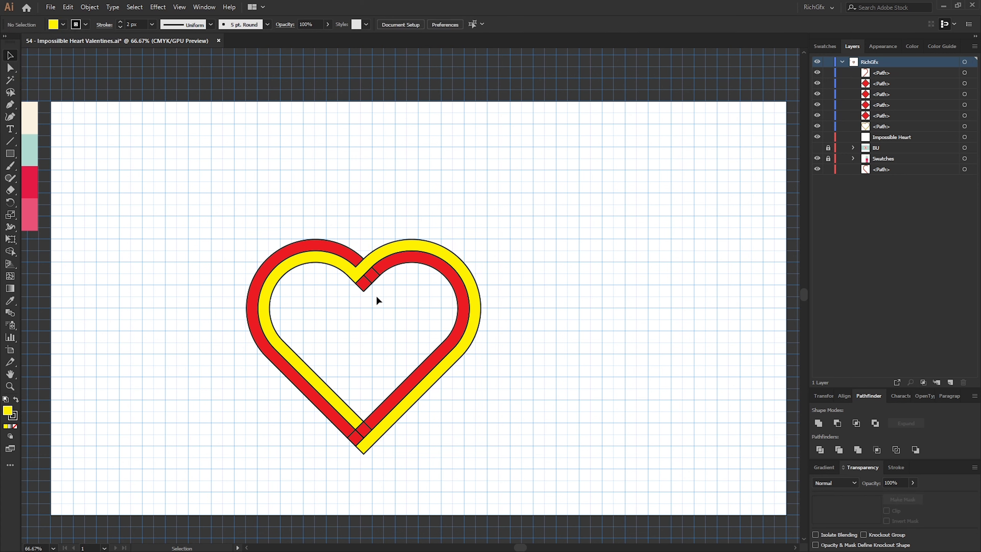
{"action": "left_click", "coordinate": [262, 355]}
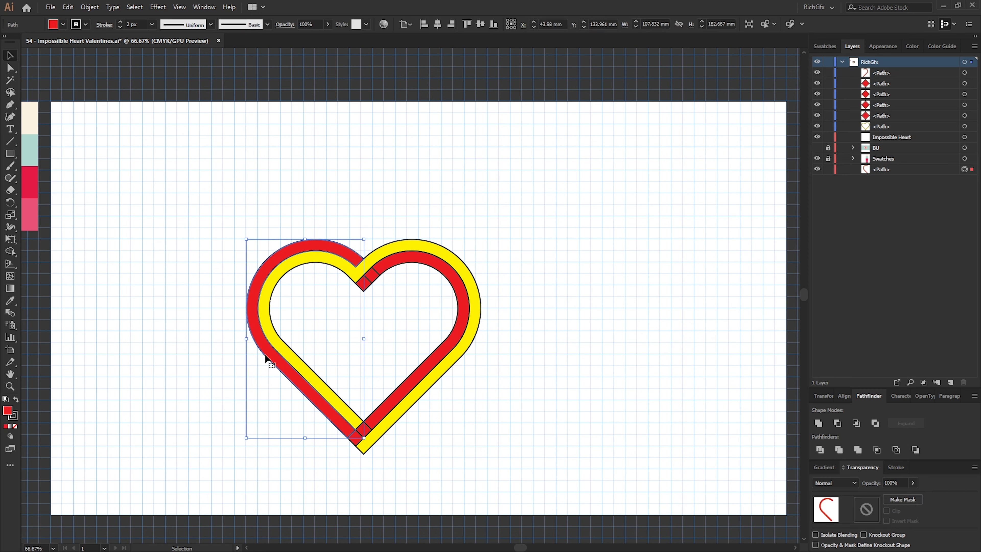
{"action": "left_click", "coordinate": [352, 444], "text": "shift"}
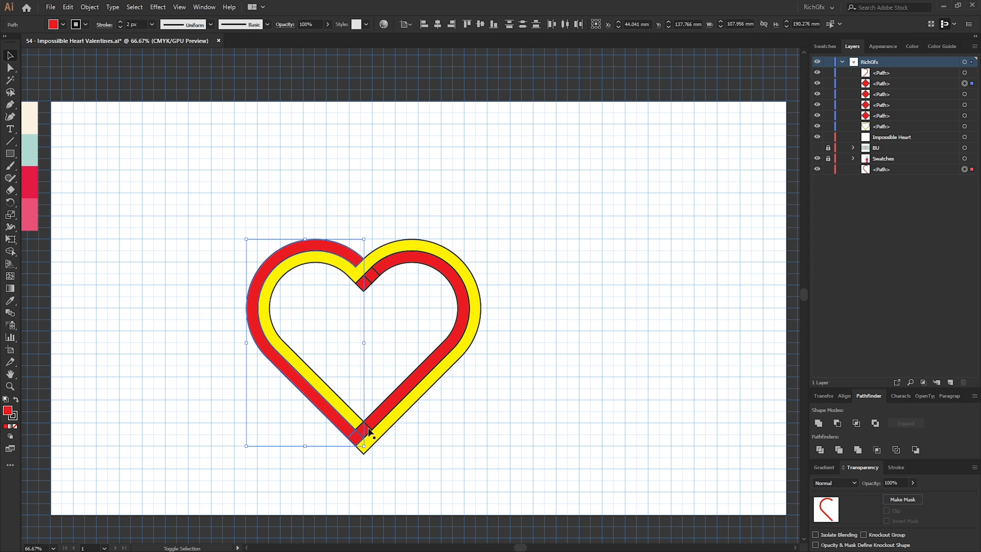
{"action": "left_click", "coordinate": [400, 396], "text": "shift"}
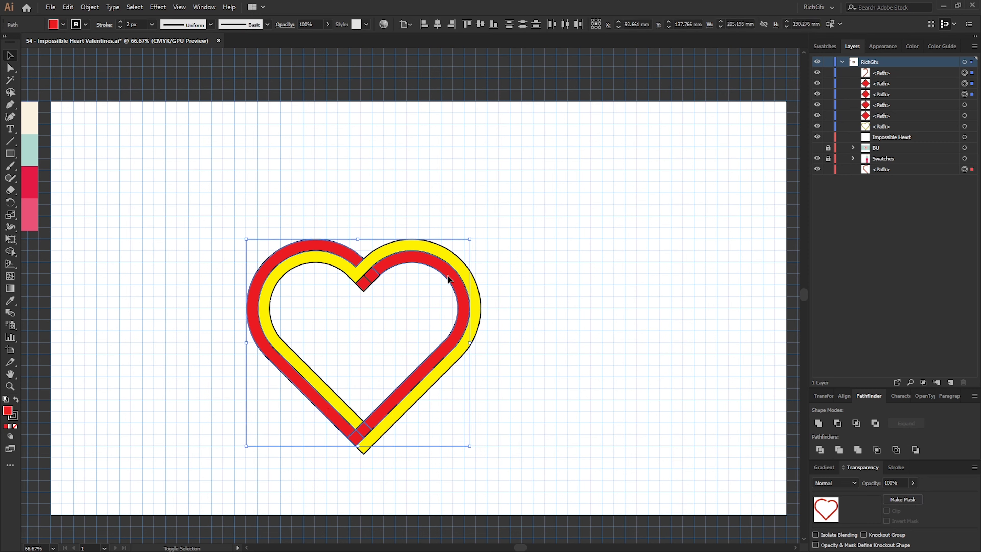
{"action": "left_click", "coordinate": [371, 276], "text": "shift"}
{"action": "left_click", "coordinate": [364, 285], "text": "shift"}
{"action": "left_click", "coordinate": [819, 425]}
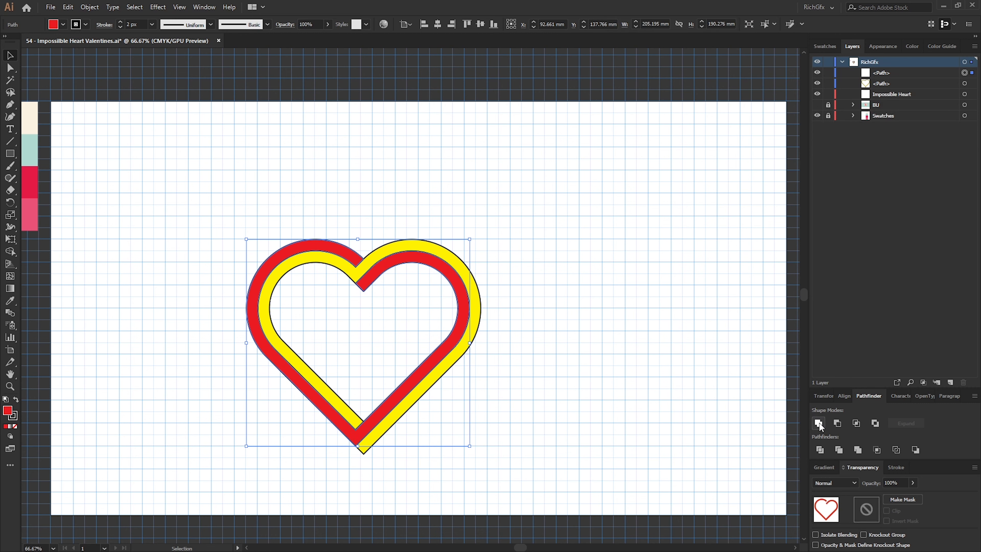
Move the yellow and red loops apart to inspect them, then undo both moves
{"action": "left_click_drag", "start_coordinate": [425, 386], "coordinate": [558, 344]}
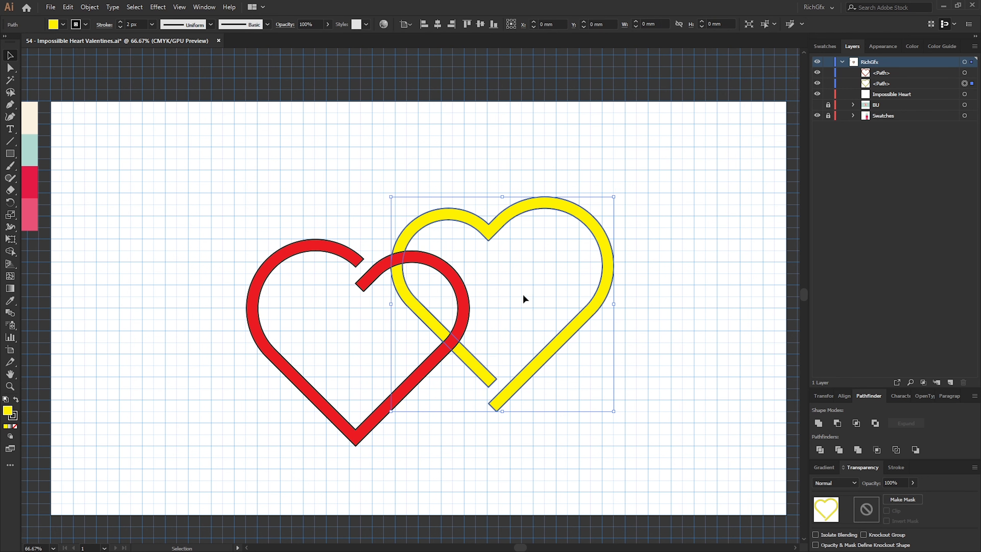
{"action": "left_click_drag", "start_coordinate": [417, 382], "coordinate": [325, 383]}
{"action": "key", "text": "ctrl+z"}
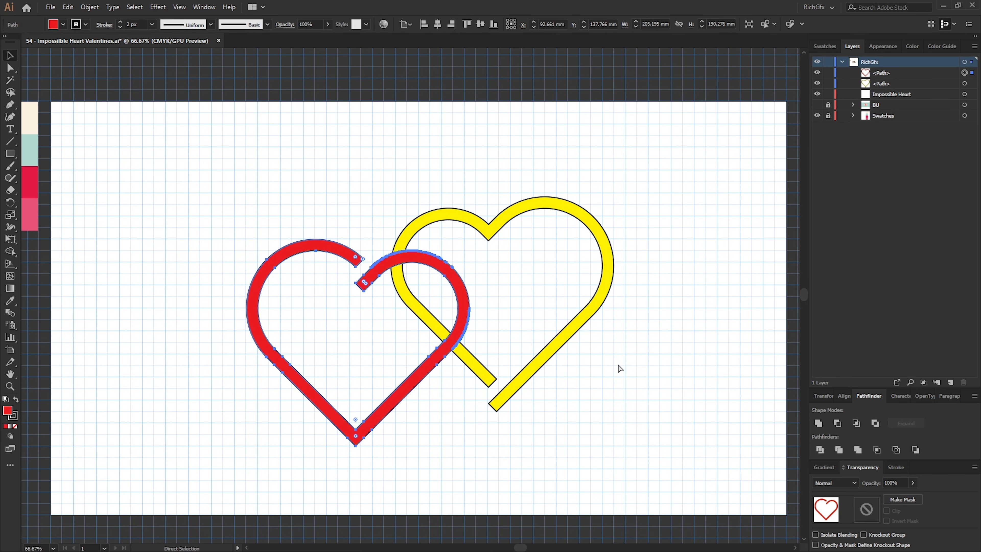
{"action": "key", "text": "ctrl+z"}
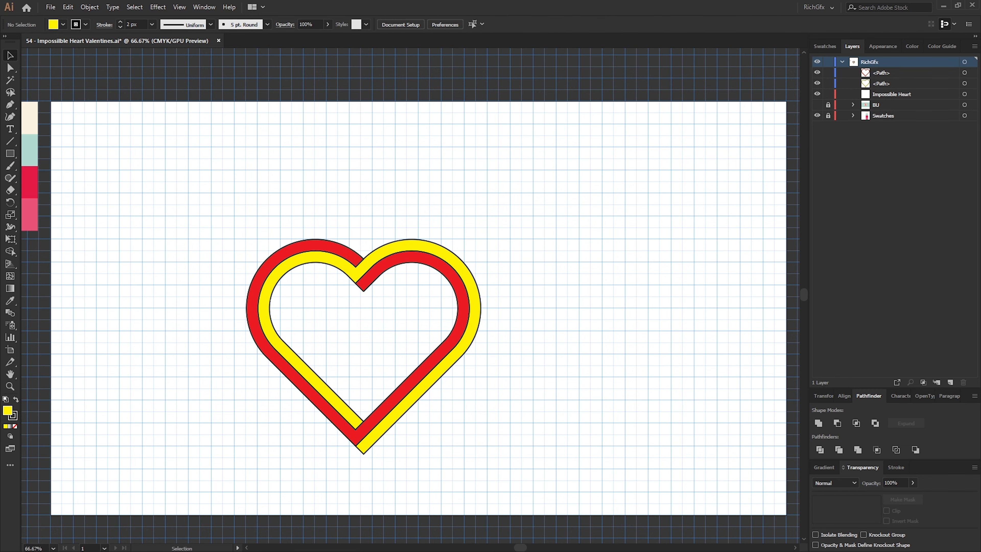
Hide the grid, group both heart paths and centre the group horizontally and vertically on the artboard
{"action": "left_click", "coordinate": [179, 7]}
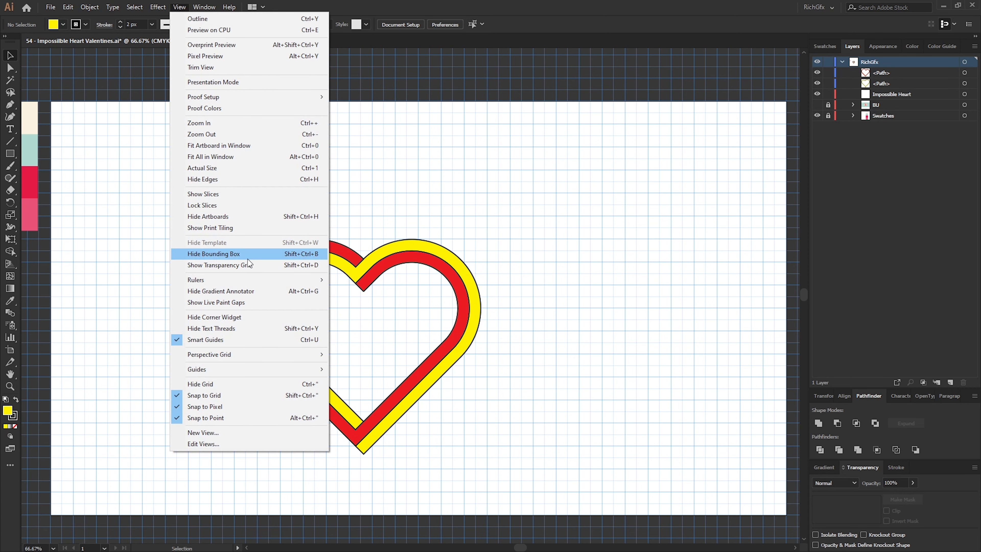
{"action": "left_click", "coordinate": [256, 385]}
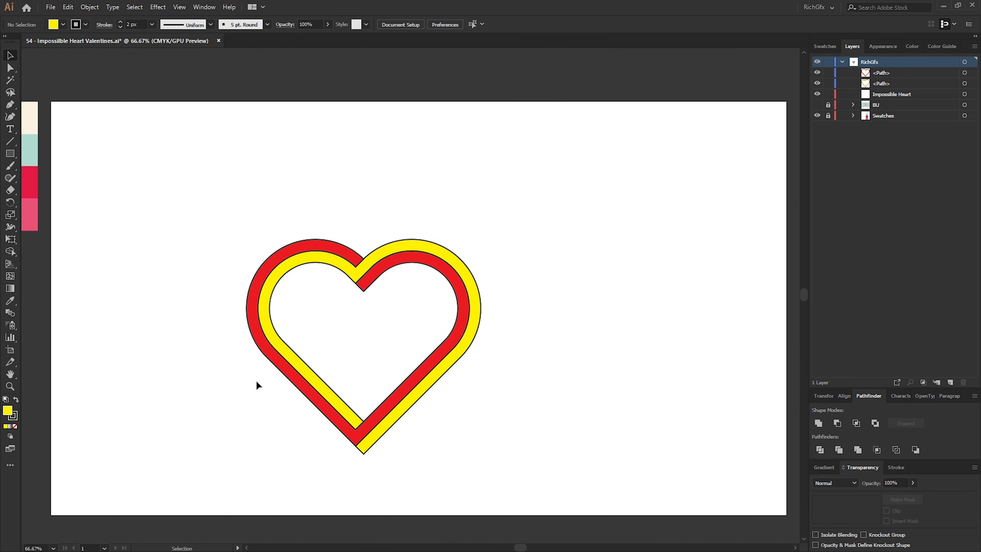
{"action": "left_click_drag", "start_coordinate": [197, 195], "coordinate": [543, 477]}
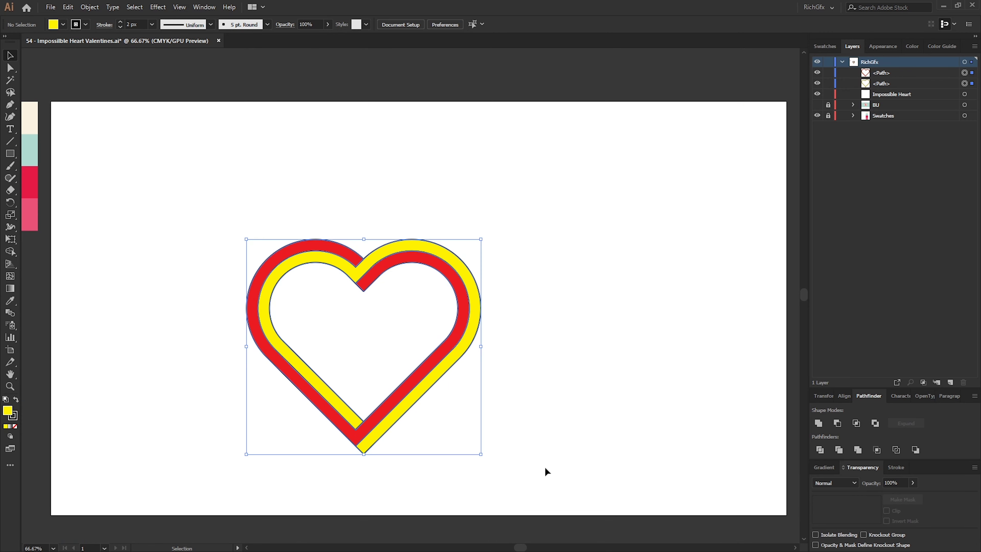
{"action": "left_click", "coordinate": [90, 7]}
{"action": "left_click", "coordinate": [96, 67]}
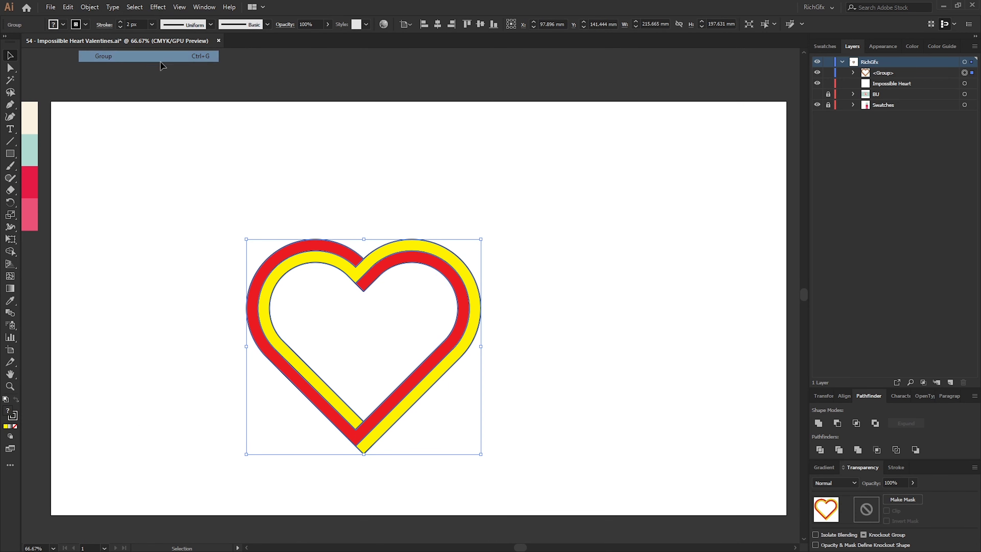
{"action": "left_click", "coordinate": [438, 24]}
{"action": "left_click", "coordinate": [480, 24]}
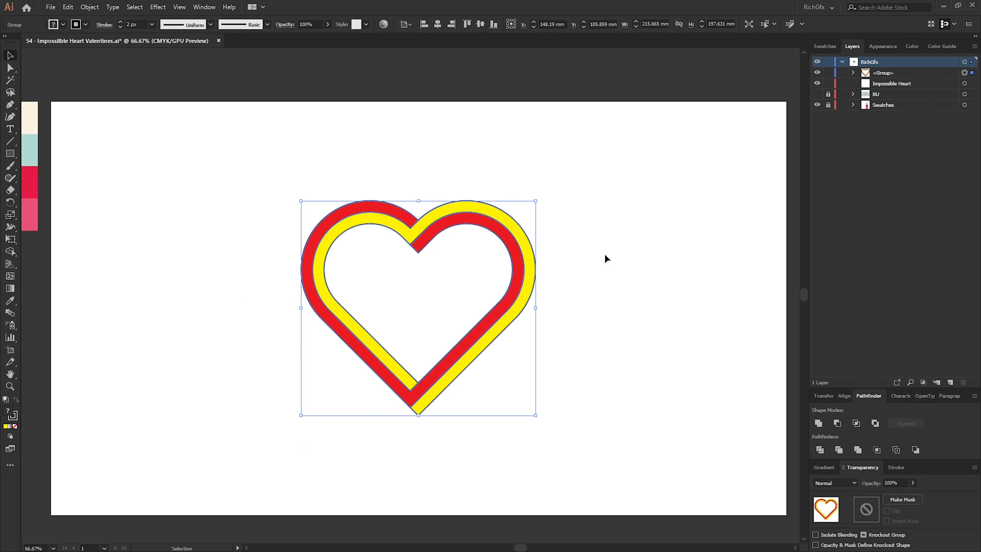
Ungroup the centred heart back into its two separate paths
{"action": "left_click", "coordinate": [602, 263]}
{"action": "left_click_drag", "start_coordinate": [603, 424], "coordinate": [260, 198]}
{"action": "left_click", "coordinate": [90, 7]}
{"action": "left_click", "coordinate": [133, 70]}
{"action": "left_click", "coordinate": [627, 334]}
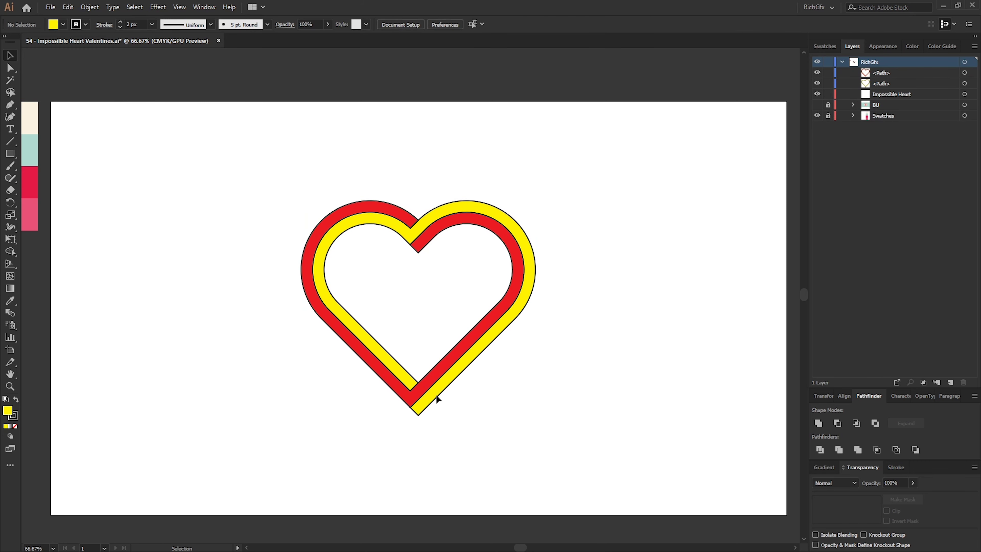
Give the yellow band a freeform gradient with its bottom point set to deep red C=4 M=100 Y=71 K=0
{"action": "left_click", "coordinate": [430, 400]}
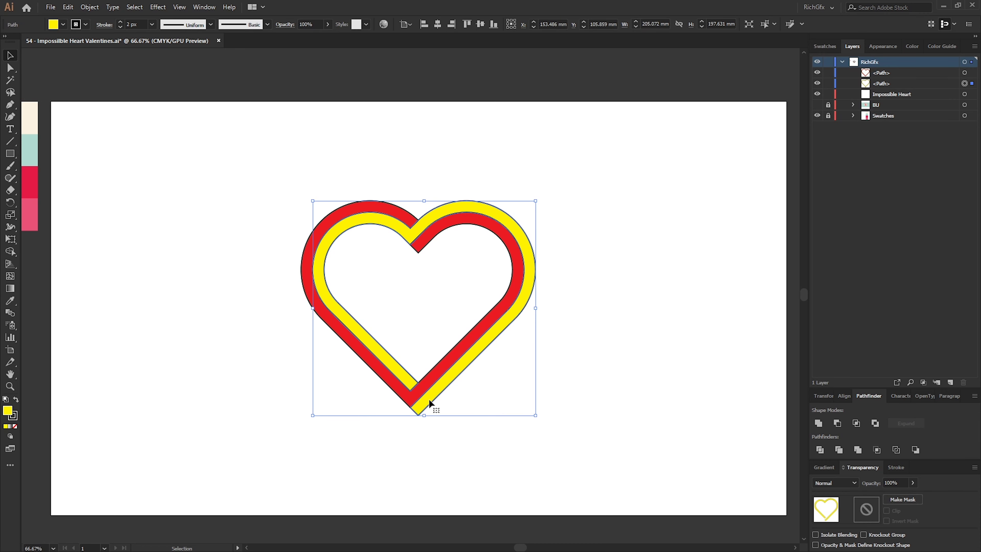
{"action": "left_click", "coordinate": [10, 426]}
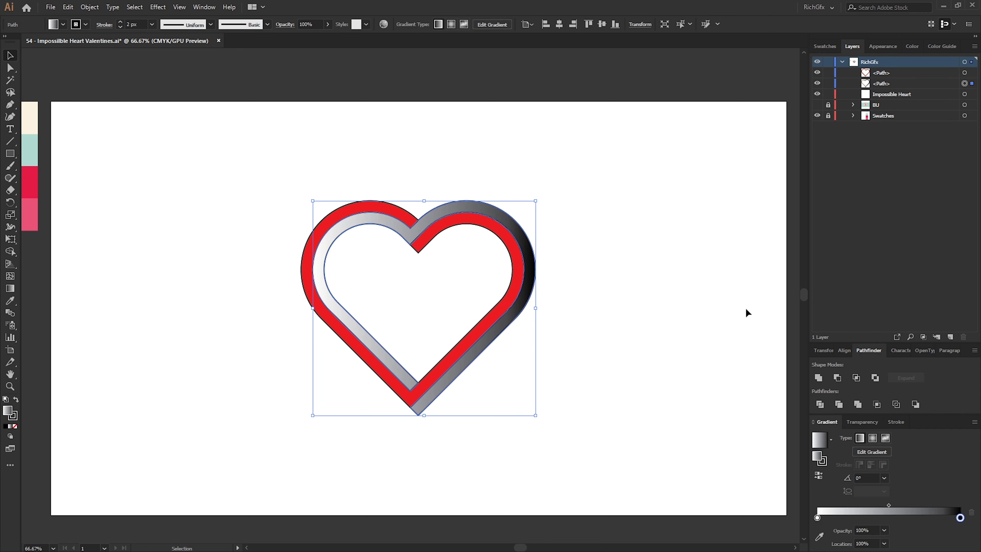
{"action": "left_click", "coordinate": [885, 439]}
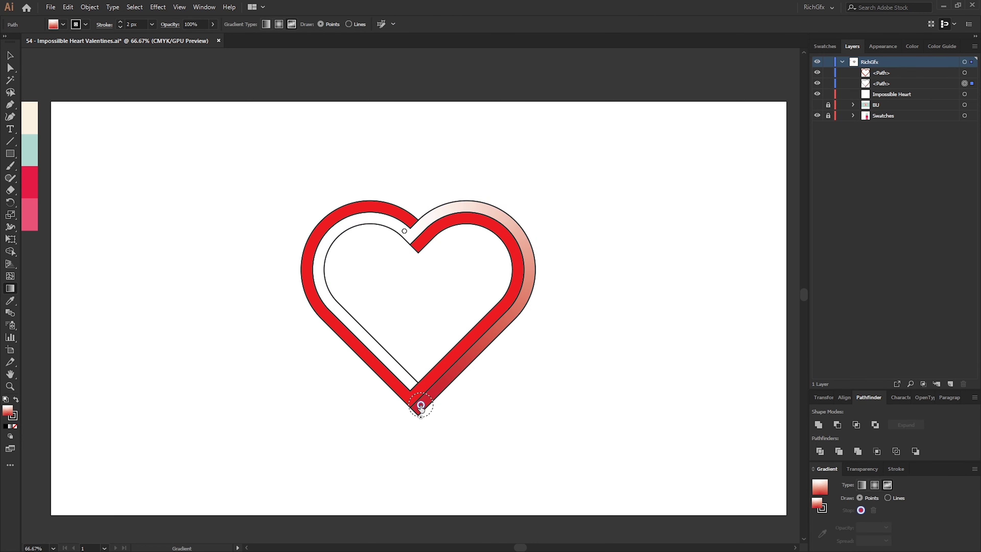
{"action": "left_click", "coordinate": [421, 406]}
{"action": "double_click", "coordinate": [421, 406]}
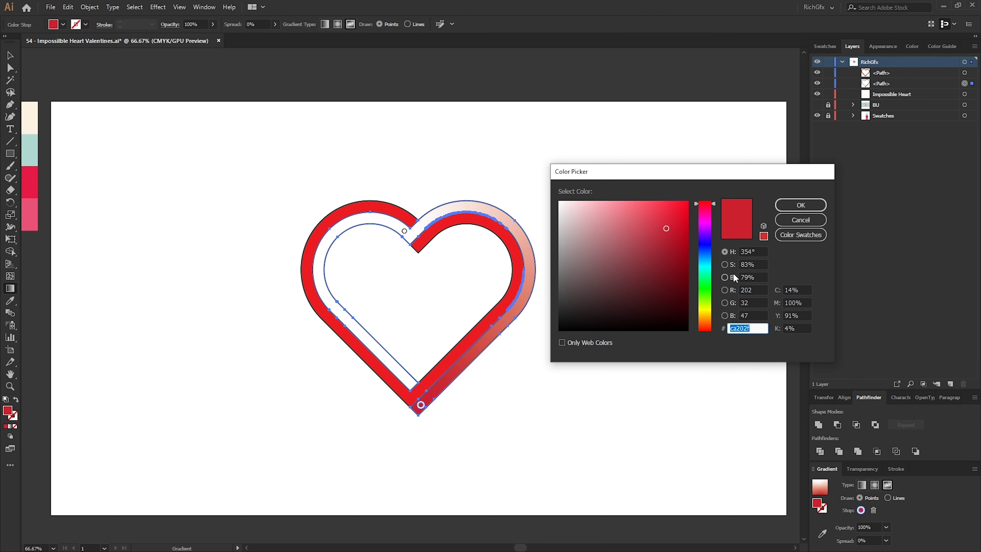
{"action": "left_click", "coordinate": [802, 234]}
{"action": "scroll", "coordinate": [630, 298], "scroll_direction": "down", "scroll_amount": 10}
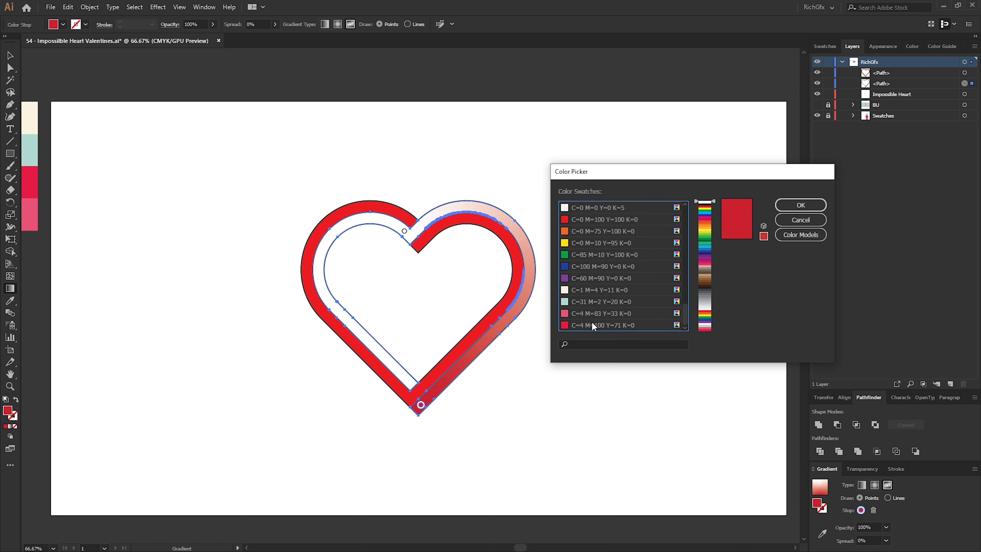
{"action": "left_click", "coordinate": [594, 326]}
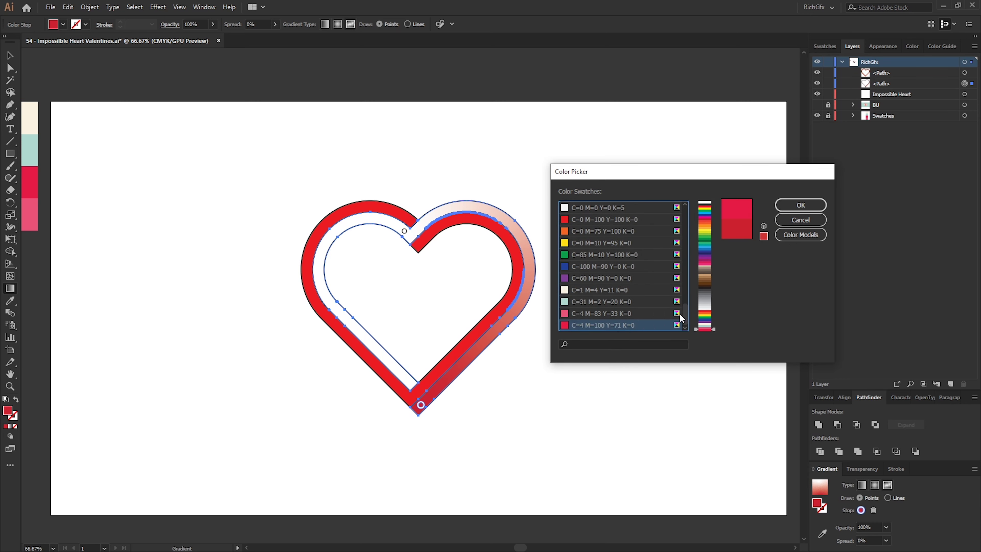
{"action": "left_click", "coordinate": [792, 209]}
Colour the notch gradient point pink and the lower point deep red C=4 M=100 Y=71 K=0
{"action": "left_click_drag", "start_coordinate": [339, 153], "coordinate": [526, 171]}
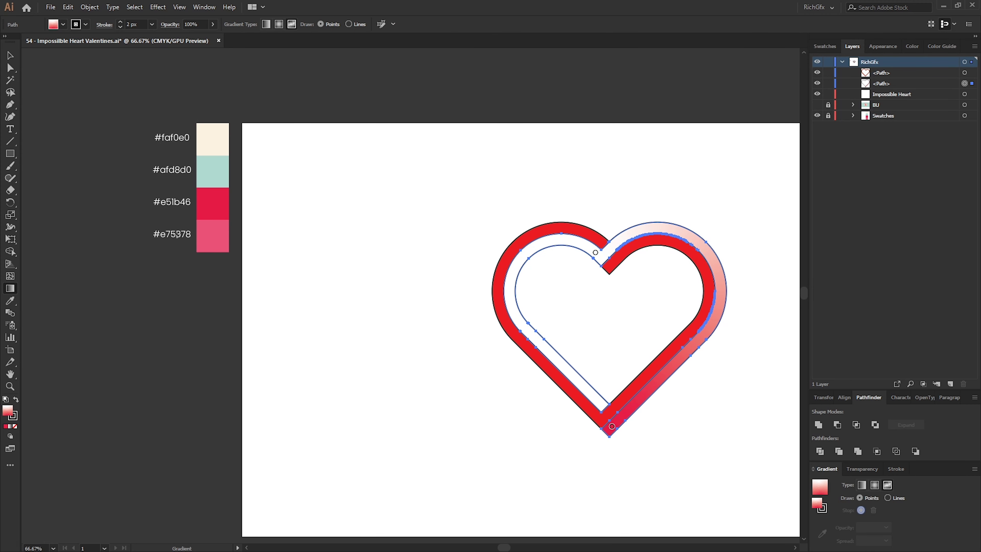
{"action": "left_click_drag", "start_coordinate": [637, 316], "coordinate": [443, 302]}
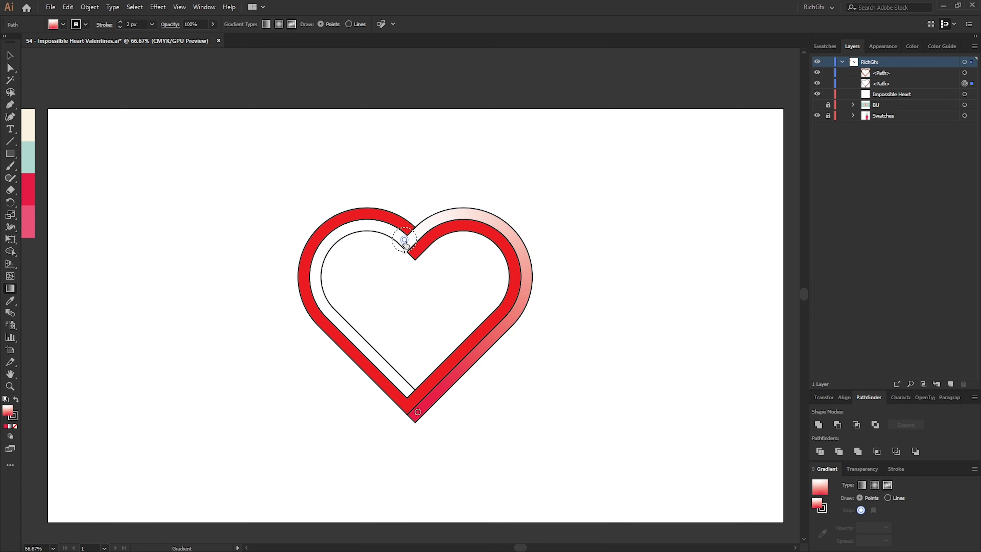
{"action": "left_click", "coordinate": [407, 244]}
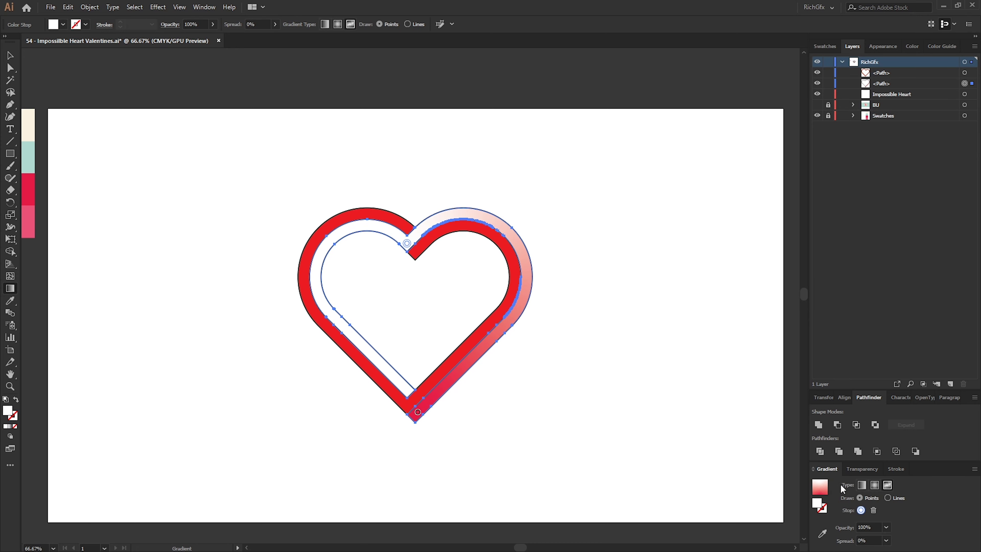
{"action": "double_click", "coordinate": [407, 244]}
{"action": "left_click", "coordinate": [801, 235]}
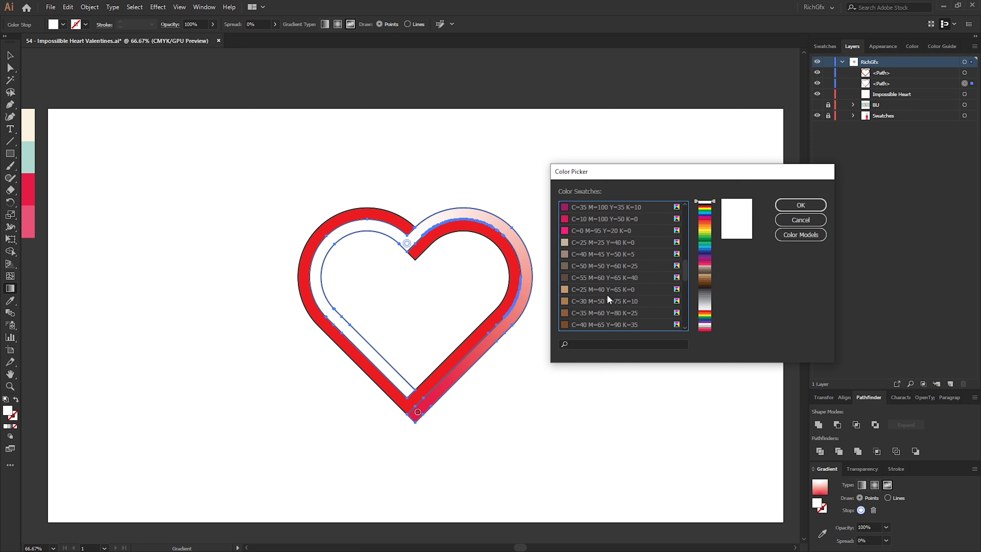
{"action": "double_click", "coordinate": [605, 306]}
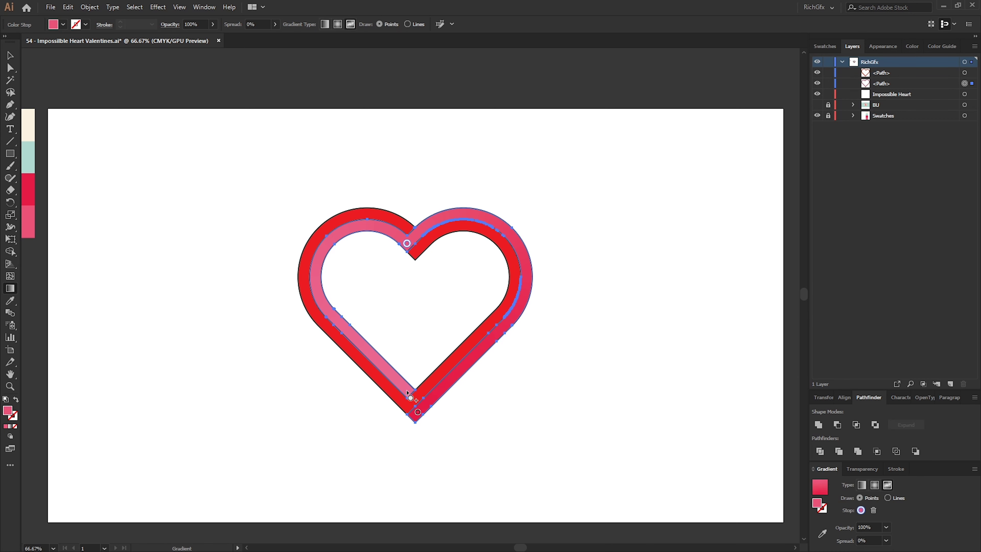
{"action": "double_click", "coordinate": [406, 389]}
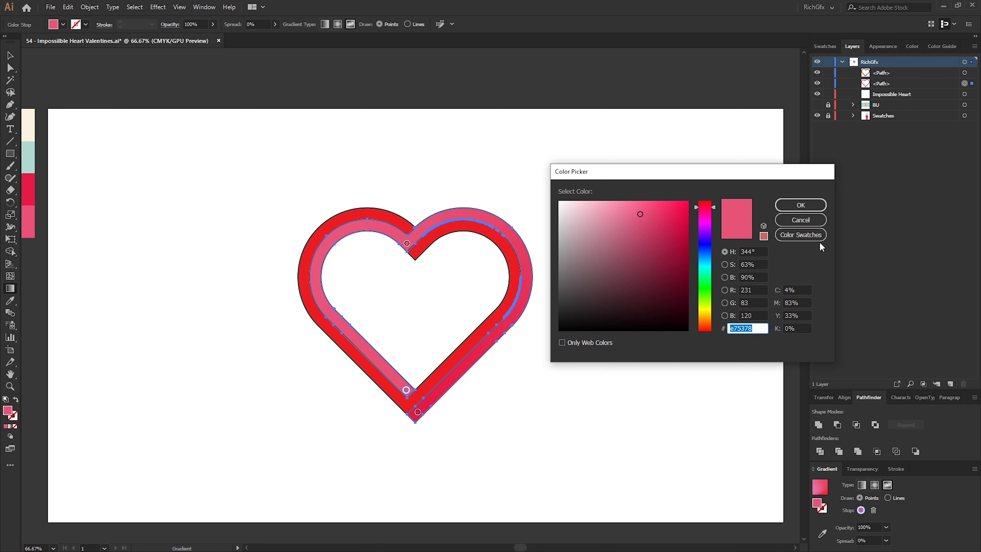
{"action": "left_click", "coordinate": [801, 234]}
{"action": "left_click", "coordinate": [600, 325]}
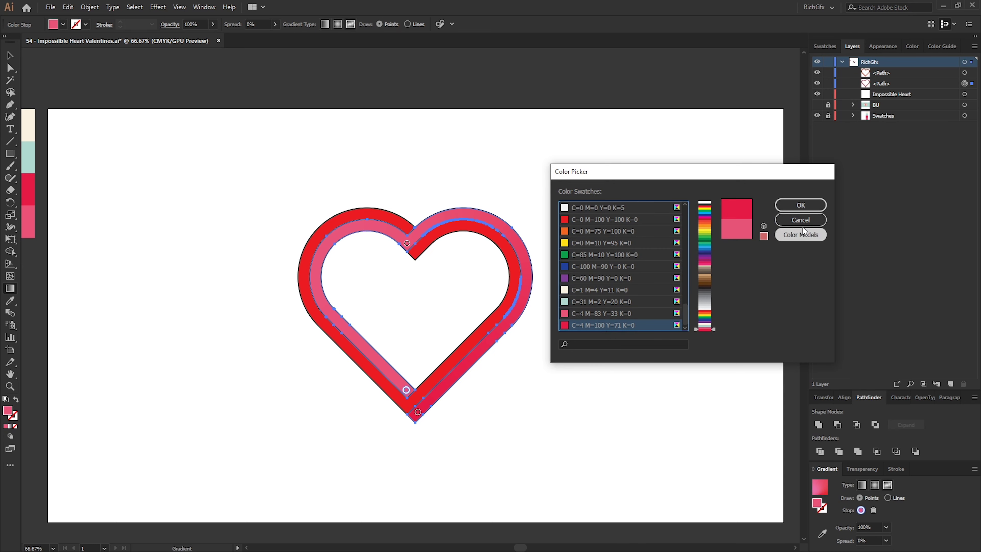
{"action": "left_click", "coordinate": [800, 205]}
Give the outer red band a freeform gradient with one colour point set to pink
{"action": "key", "text": "v"}
{"action": "key", "text": "ctrl+shift+a"}
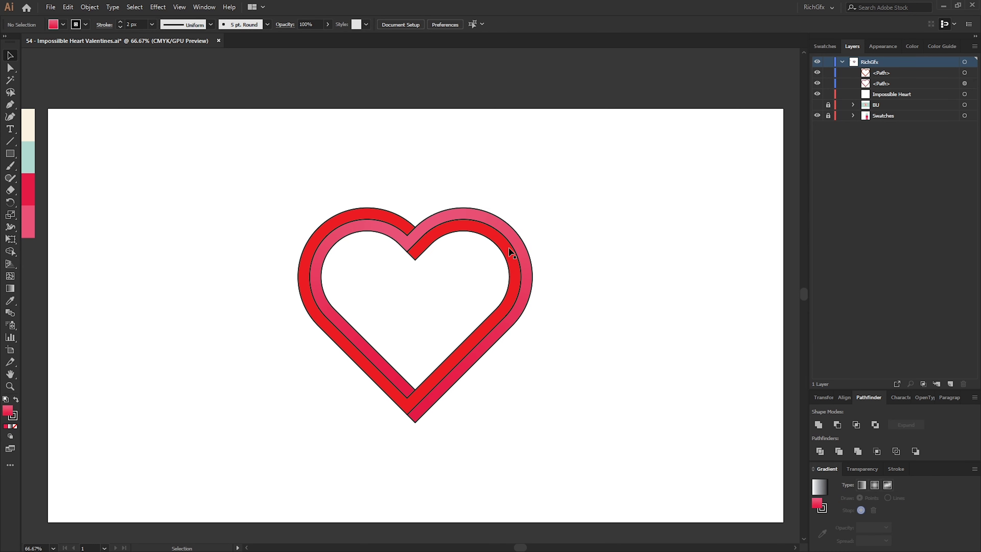
{"action": "left_click", "coordinate": [433, 387]}
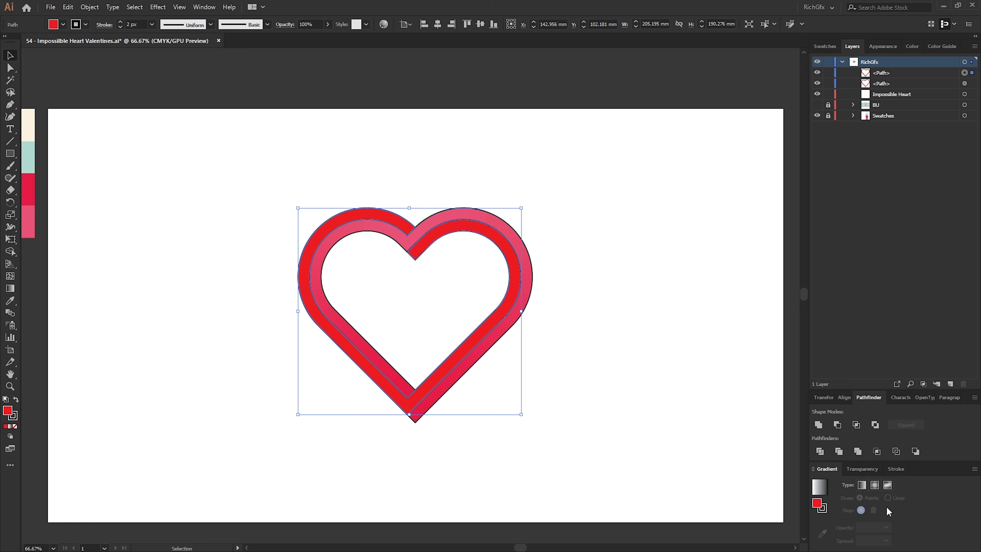
{"action": "left_click", "coordinate": [887, 485]}
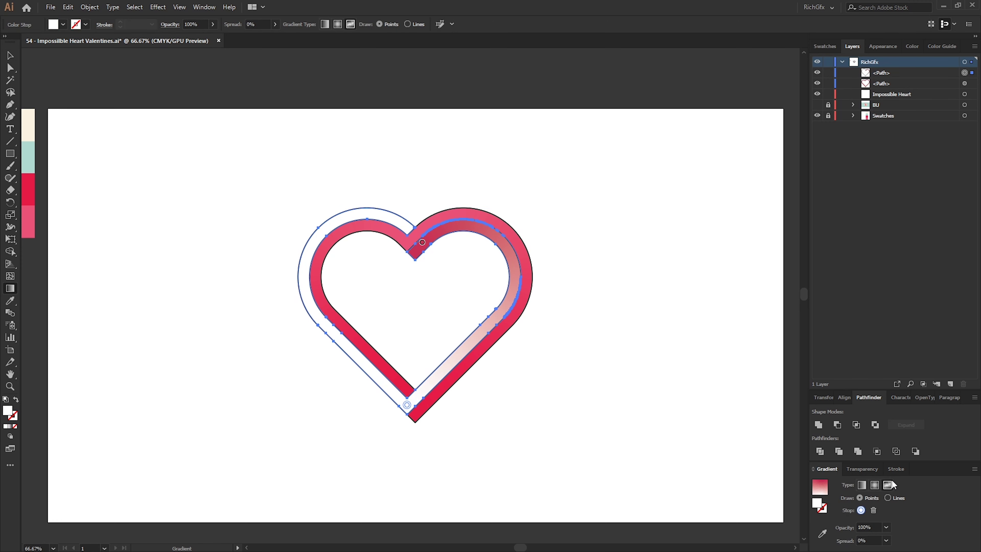
{"action": "double_click", "coordinate": [818, 505]}
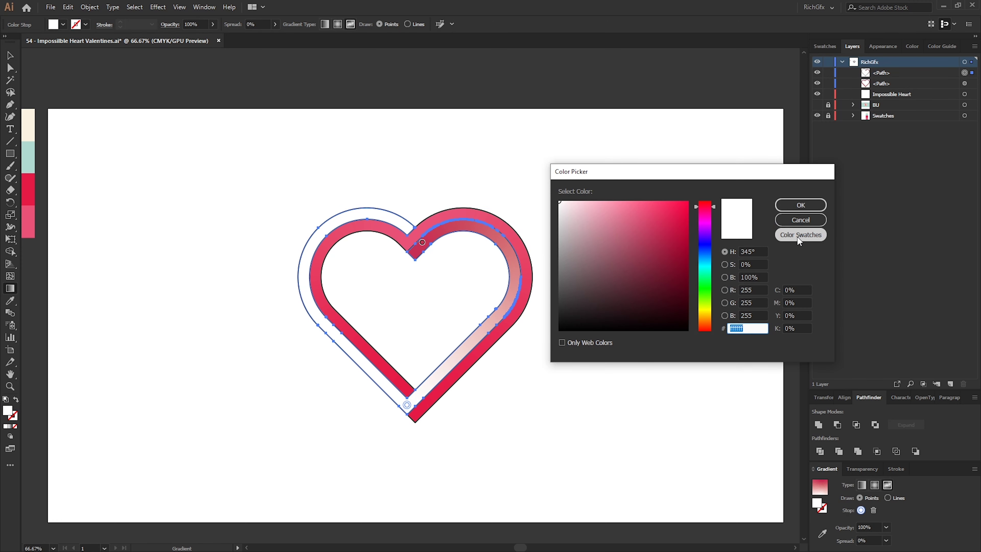
{"action": "left_click", "coordinate": [801, 234]}
{"action": "scroll", "coordinate": [590, 285], "scroll_direction": "down", "scroll_amount": 5}
{"action": "scroll", "coordinate": [608, 313], "scroll_direction": "up", "scroll_amount": 5}
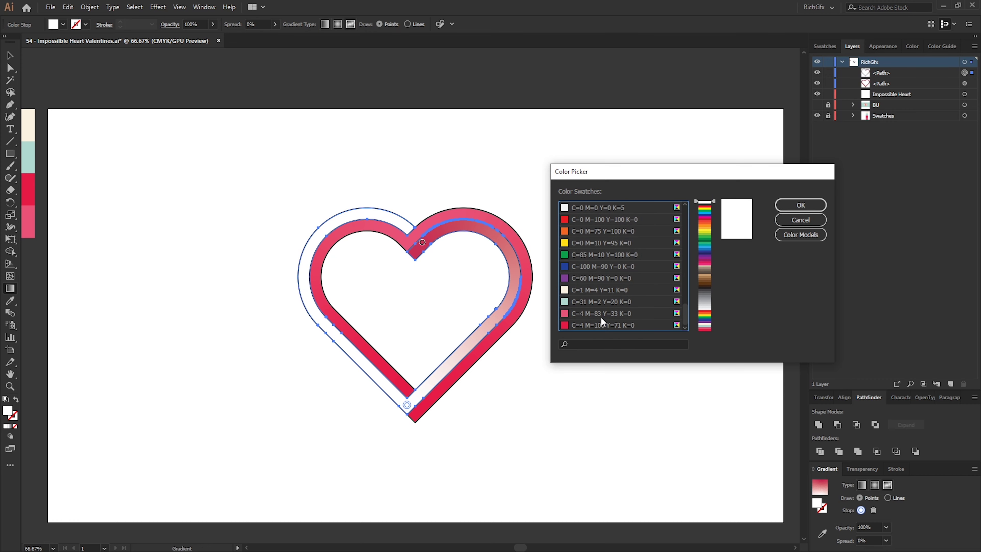
{"action": "left_click", "coordinate": [629, 313]}
{"action": "left_click", "coordinate": [801, 205]}
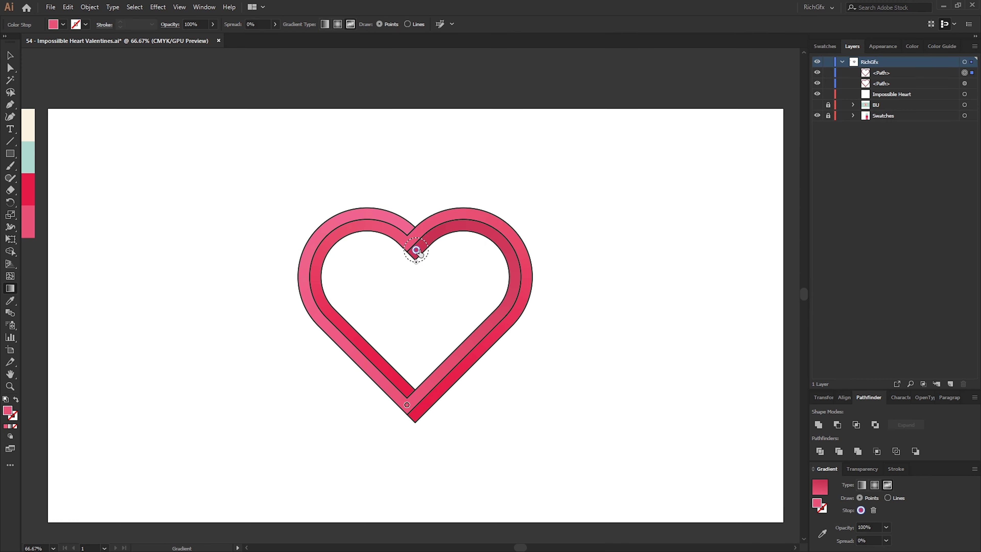
Set another point to red, add upper-left and right colour points, and make the stop deep red #e51b46
{"action": "double_click", "coordinate": [818, 504]}
{"action": "left_click", "coordinate": [801, 235]}
{"action": "scroll", "coordinate": [689, 337], "scroll_direction": "down", "scroll_amount": 5}
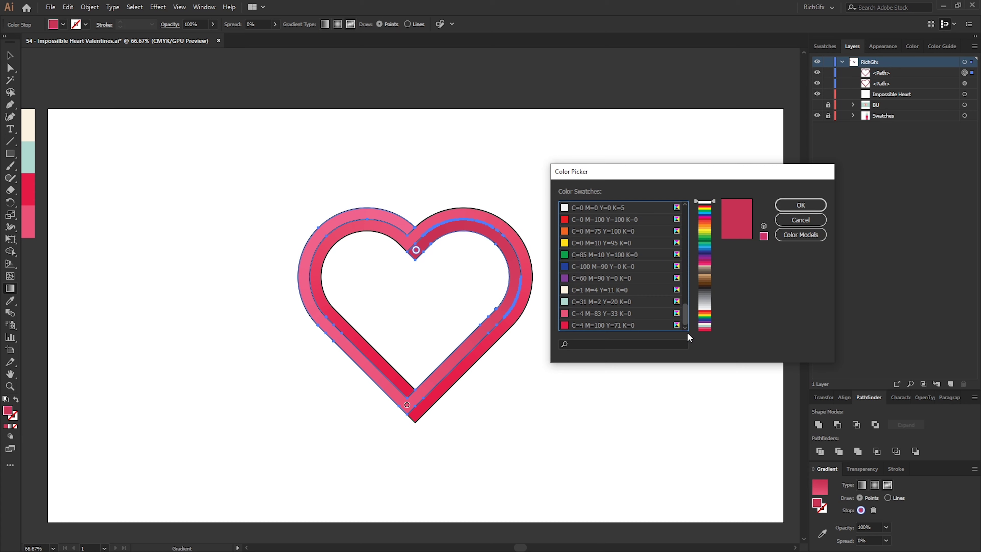
{"action": "left_click", "coordinate": [801, 205]}
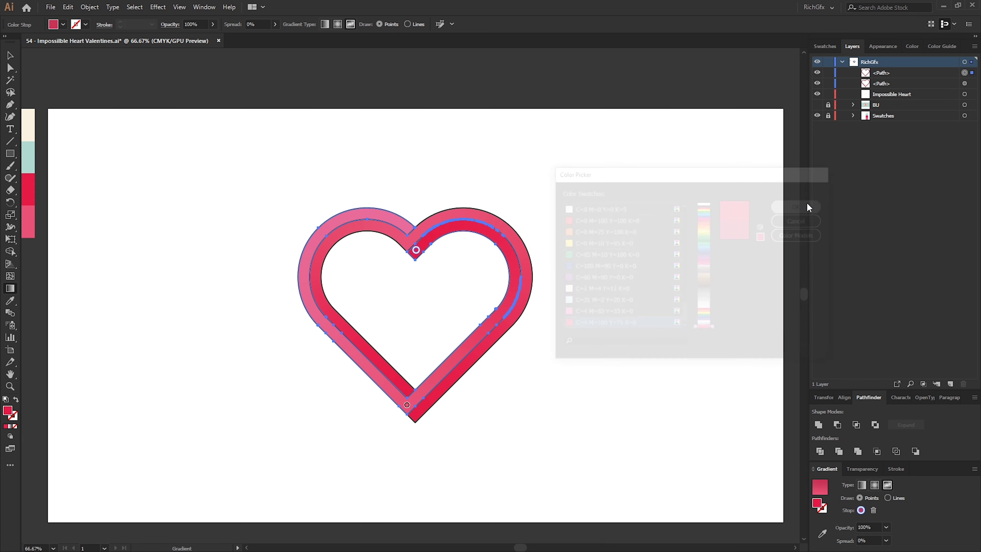
{"action": "left_click", "coordinate": [405, 227]}
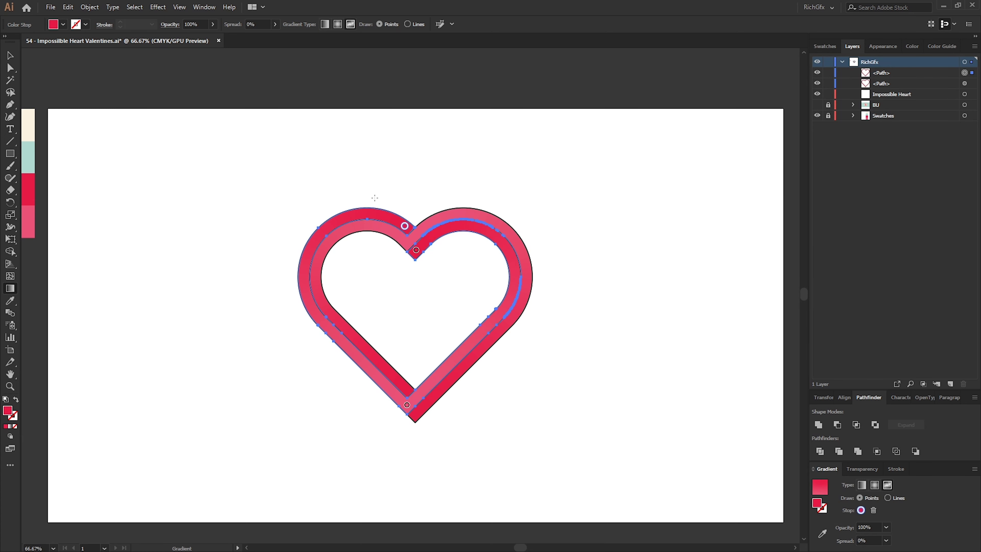
{"action": "left_click", "coordinate": [500, 239]}
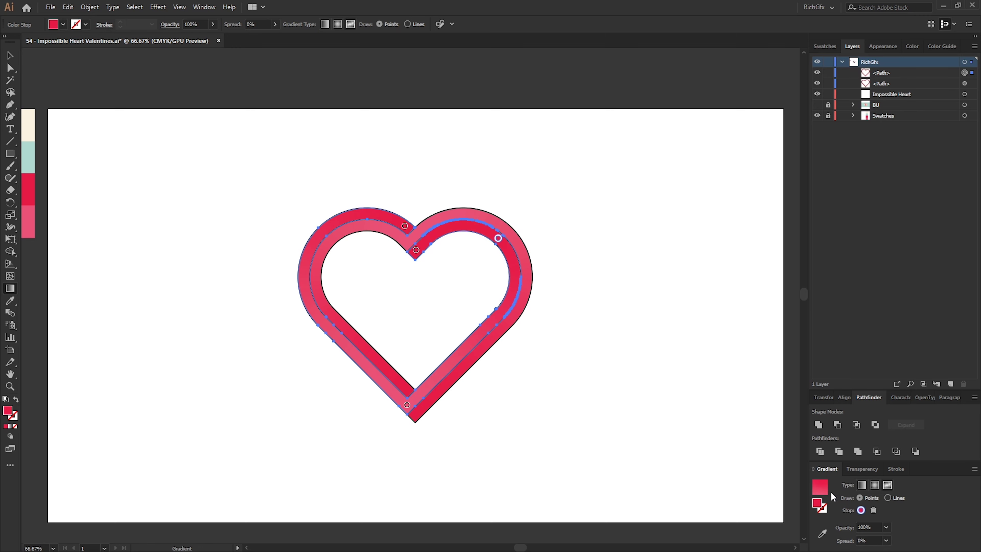
{"action": "double_click", "coordinate": [818, 504]}
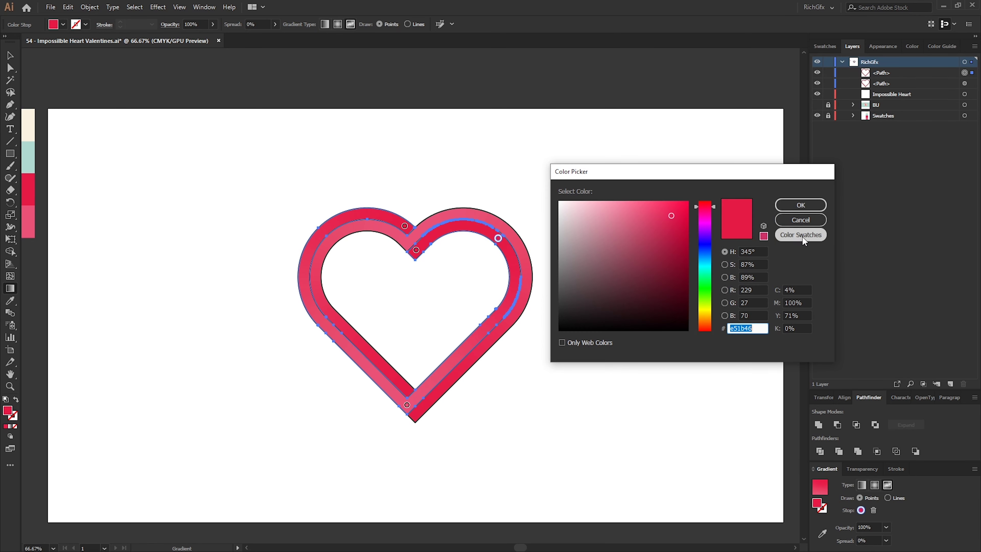
{"action": "left_click", "coordinate": [801, 204]}
Give the heart a light lavender 1 px outline
{"action": "left_click", "coordinate": [86, 25]}
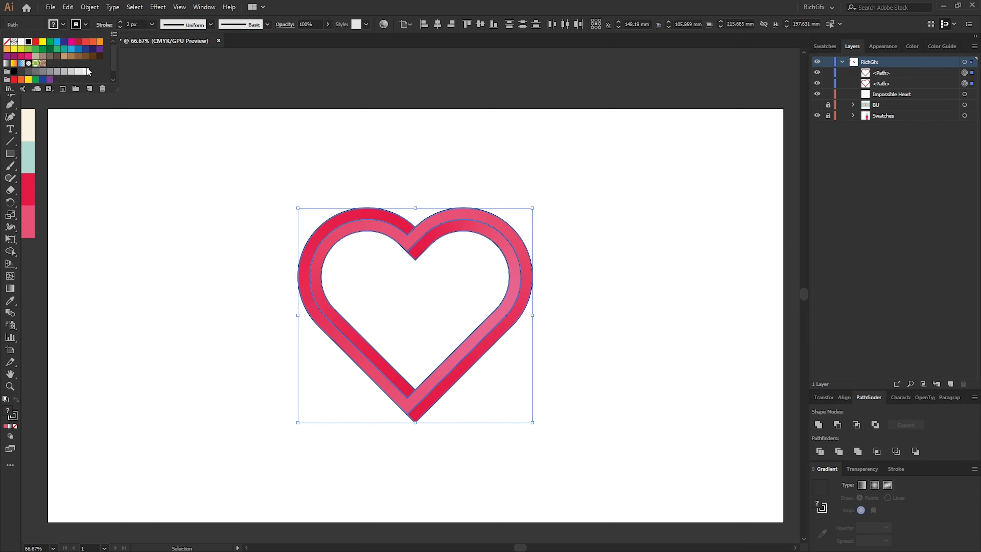
{"action": "left_click", "coordinate": [14, 79]}
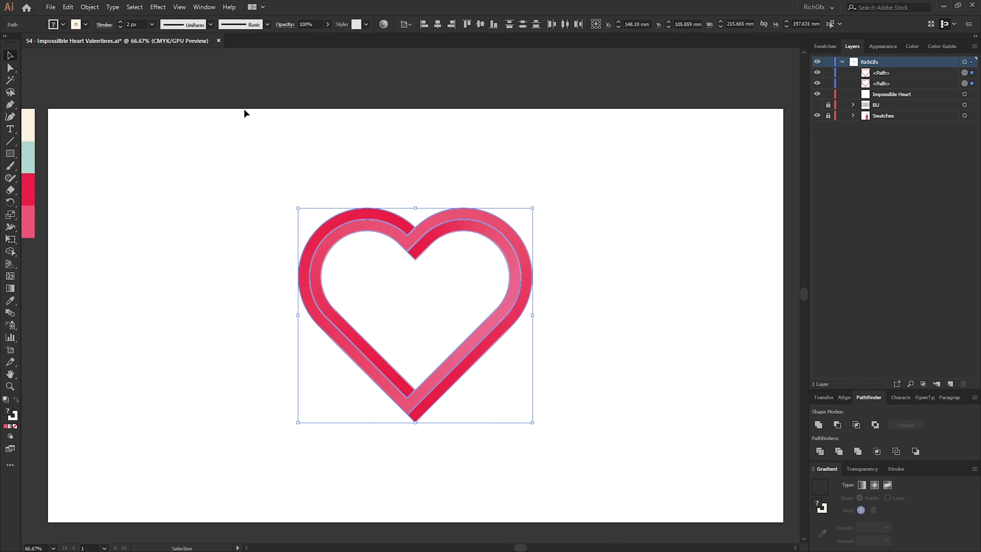
{"action": "left_click", "coordinate": [133, 24]}
{"action": "type", "text": "1"}
{"action": "key", "text": "Return"}
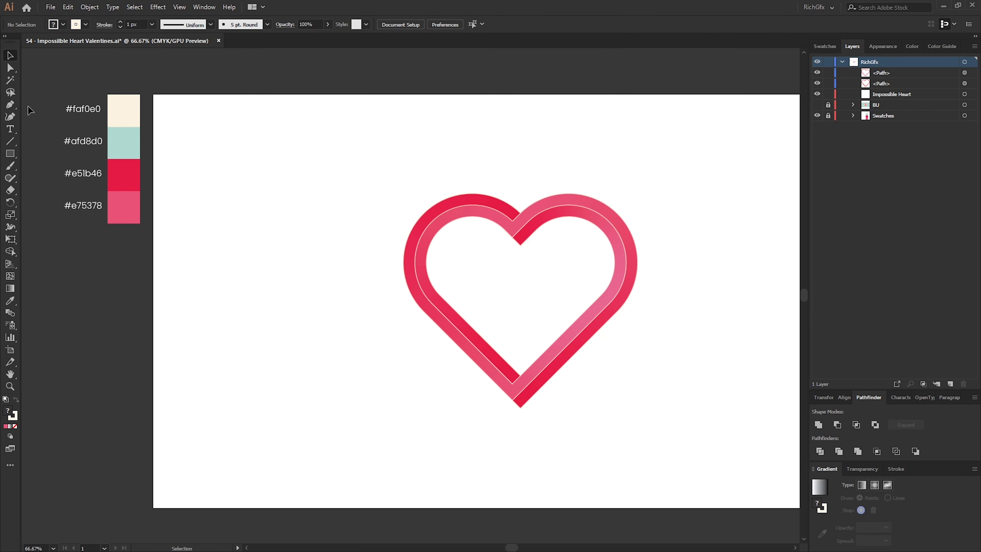
Create a 1920 × 1080 mm background rectangle and lock it
{"action": "key", "text": "m"}
{"action": "left_click", "coordinate": [336, 199]}
{"action": "type", "text": "192"}
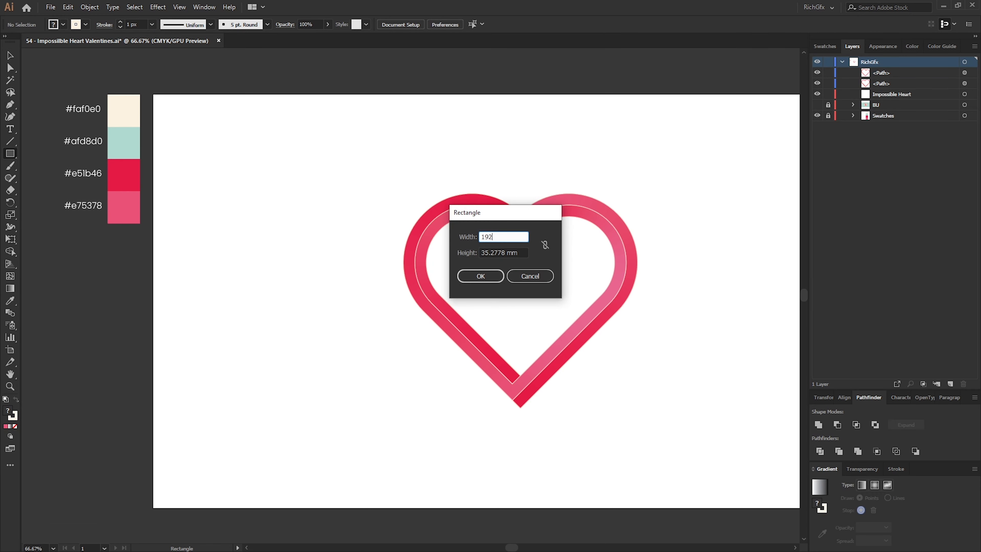
{"action": "type", "text": "0"}
{"action": "key", "text": "Tab"}
{"action": "type", "text": "10"}
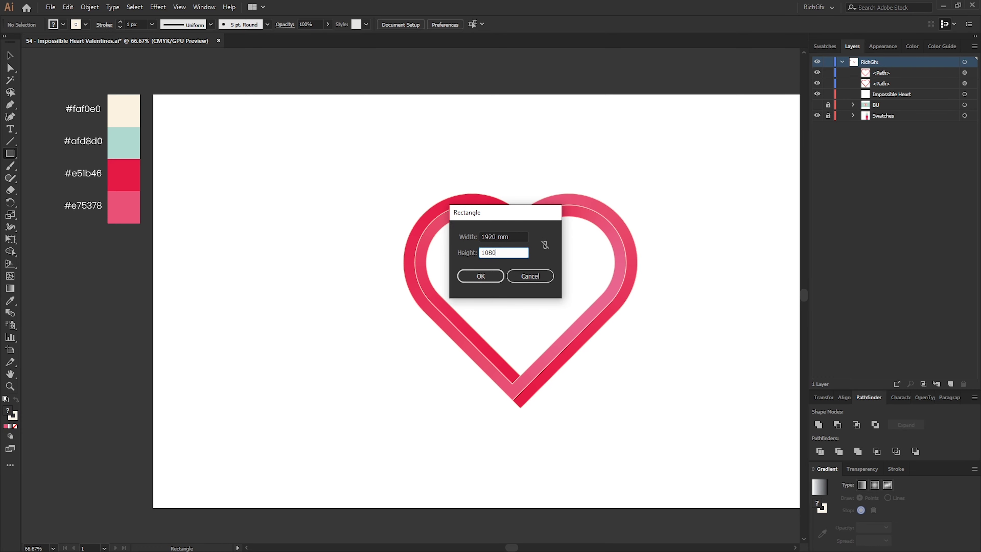
{"action": "key", "text": "Return"}
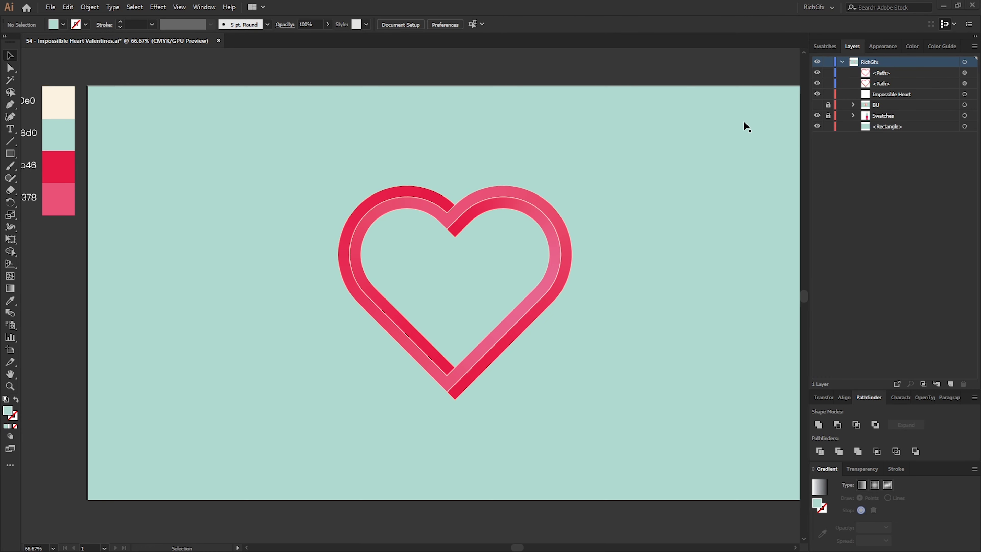
{"action": "left_click", "coordinate": [829, 129]}
Duplicate the heart to the right and unite the copy into one shape with Pathfinder
{"action": "left_click_drag", "start_coordinate": [652, 331], "coordinate": [485, 193]}
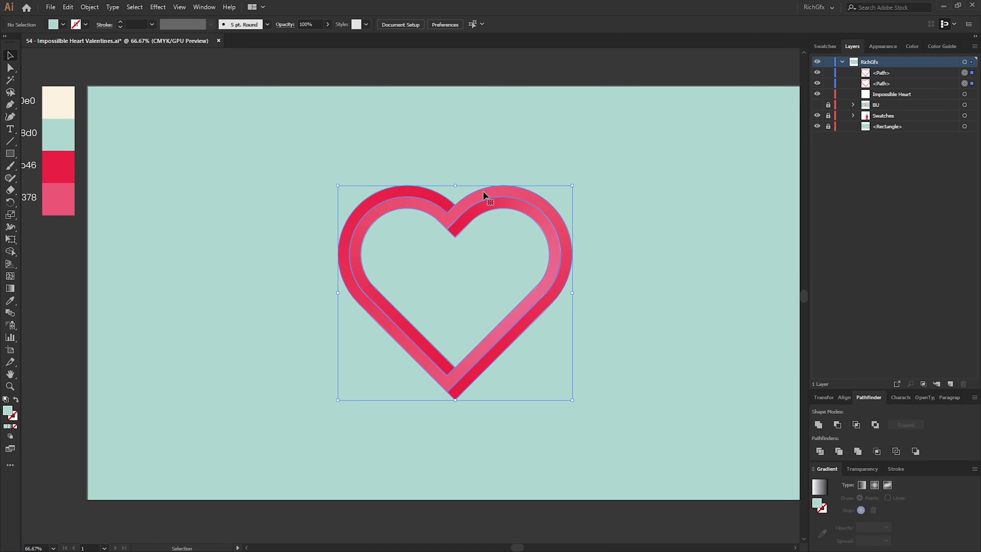
{"action": "left_click_drag", "start_coordinate": [727, 232], "coordinate": [565, 200]}
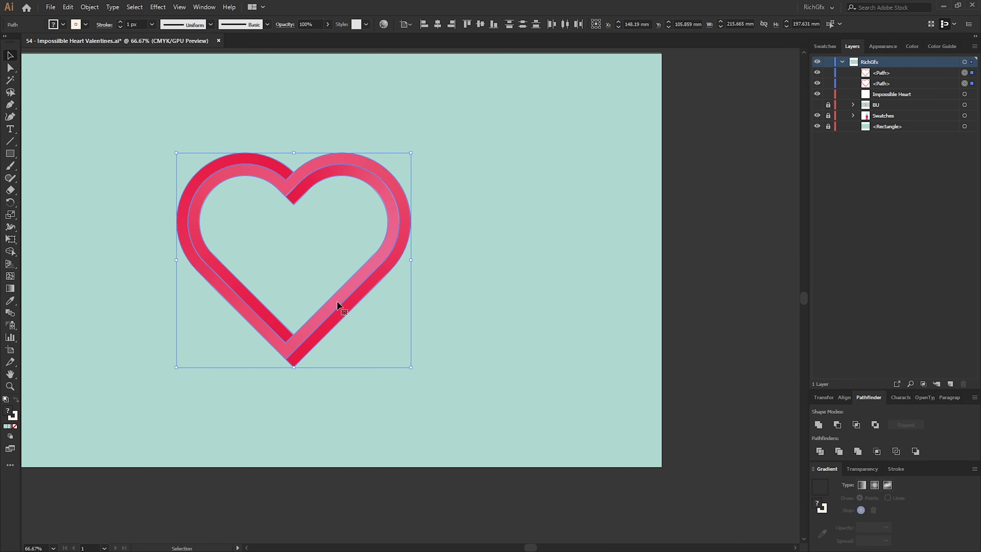
{"action": "left_click_drag", "start_coordinate": [336, 300], "coordinate": [615, 301]}
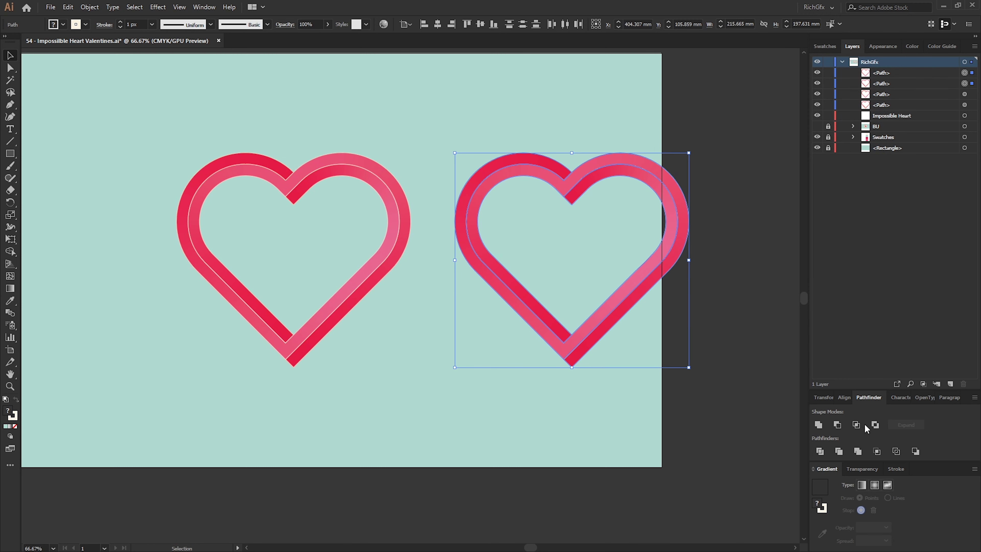
{"action": "left_click", "coordinate": [823, 426]}
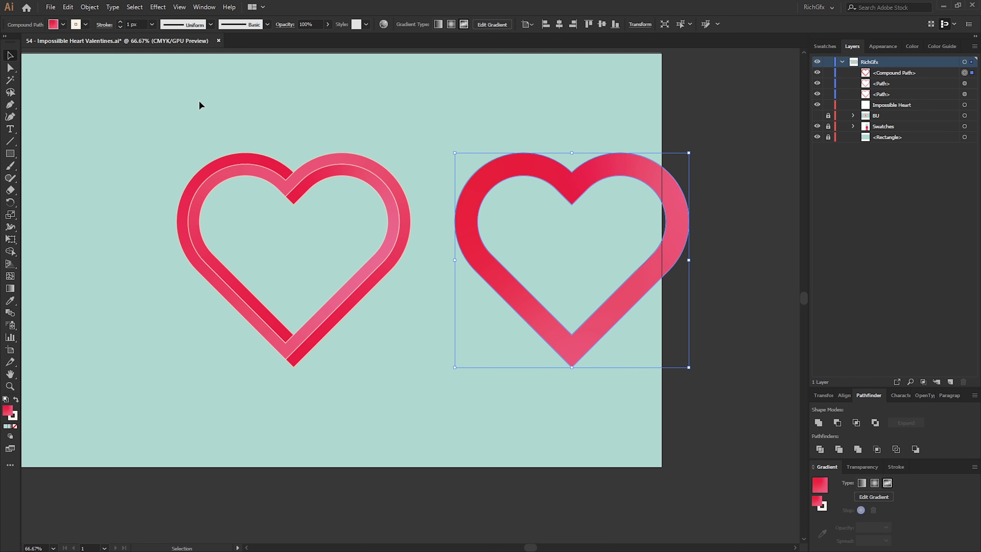
Set the copied heart's stroke to None and its fill to white
{"action": "left_click", "coordinate": [86, 24]}
{"action": "scroll", "coordinate": [37, 53], "scroll_direction": "up", "scroll_amount": 1}
{"action": "left_click", "coordinate": [7, 41]}
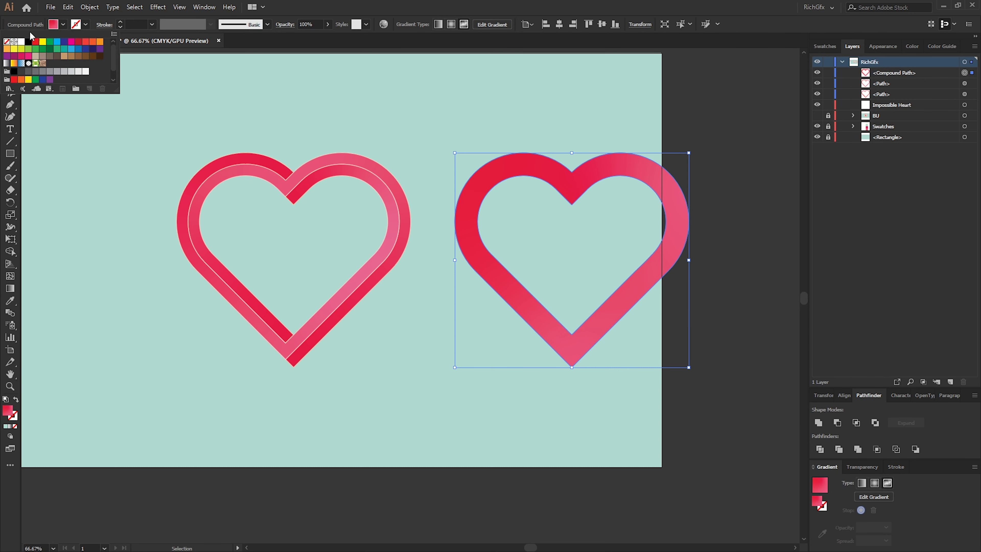
{"action": "left_click", "coordinate": [21, 41]}
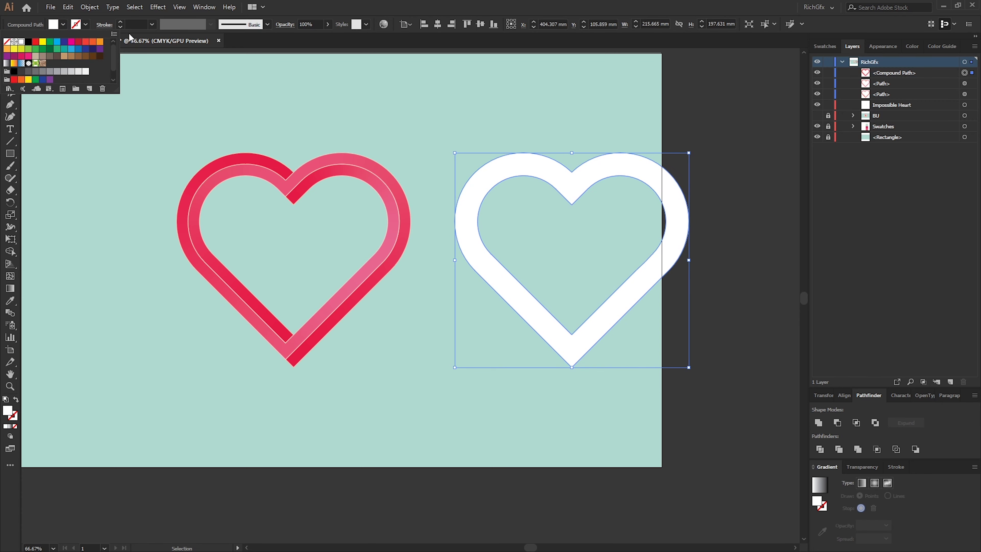
Apply a 4 mm Offset Path to the white heart copy
{"action": "left_click", "coordinate": [89, 7]}
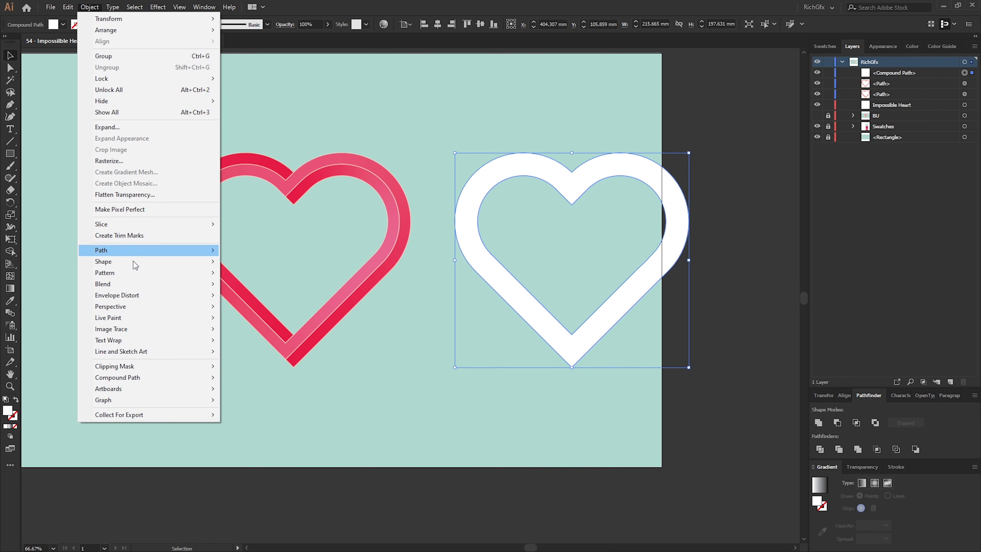
{"action": "mouse_move", "coordinate": [138, 251]}
{"action": "left_click", "coordinate": [313, 288]}
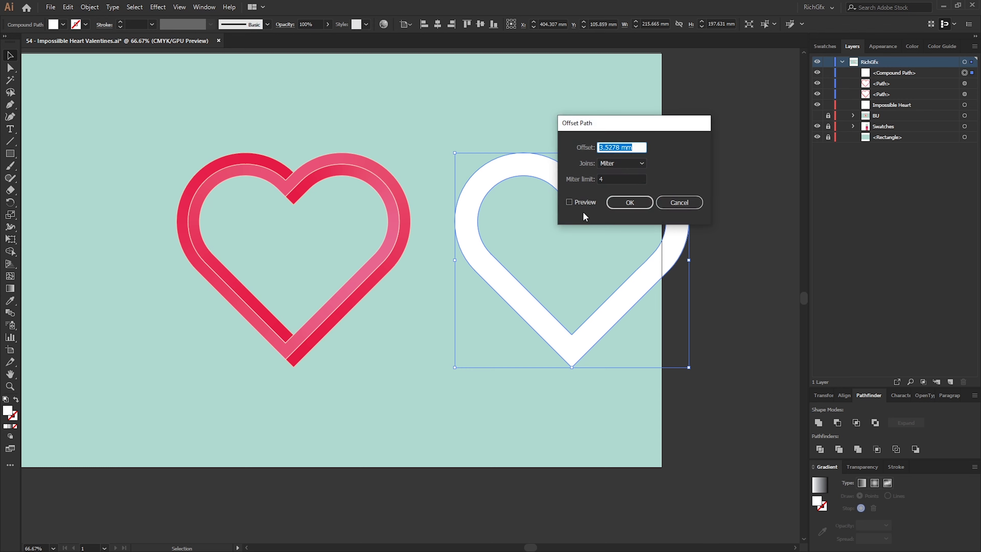
{"action": "left_click", "coordinate": [569, 201]}
{"action": "left_click_drag", "start_coordinate": [671, 125], "coordinate": [775, 111]}
{"action": "double_click", "coordinate": [715, 133]}
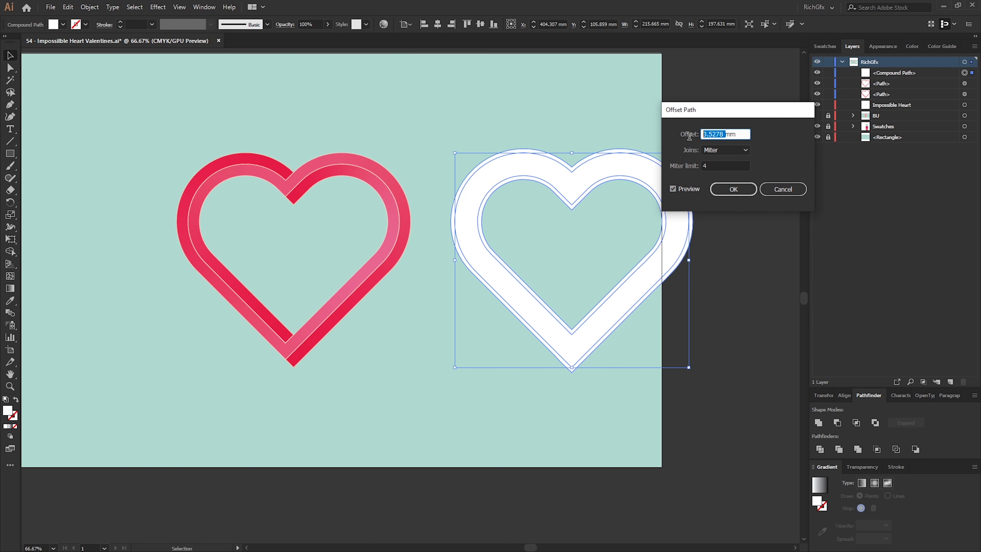
{"action": "type", "text": "4"}
{"action": "left_click", "coordinate": [735, 166]}
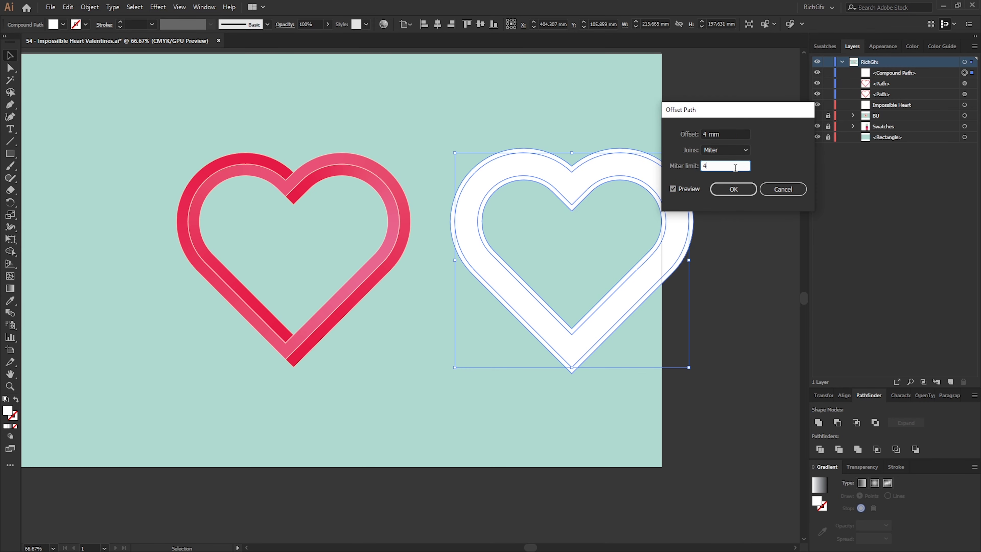
{"action": "key", "text": "Return"}
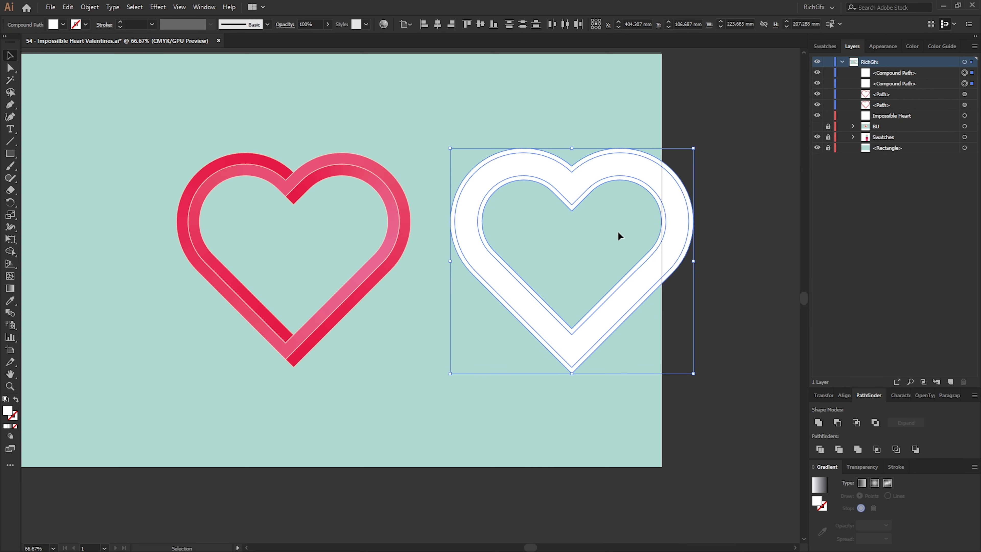
Remove the inner region with Shape Builder, unite the outline, and fill it with the cream swatch
{"action": "key", "text": "shift+m"}
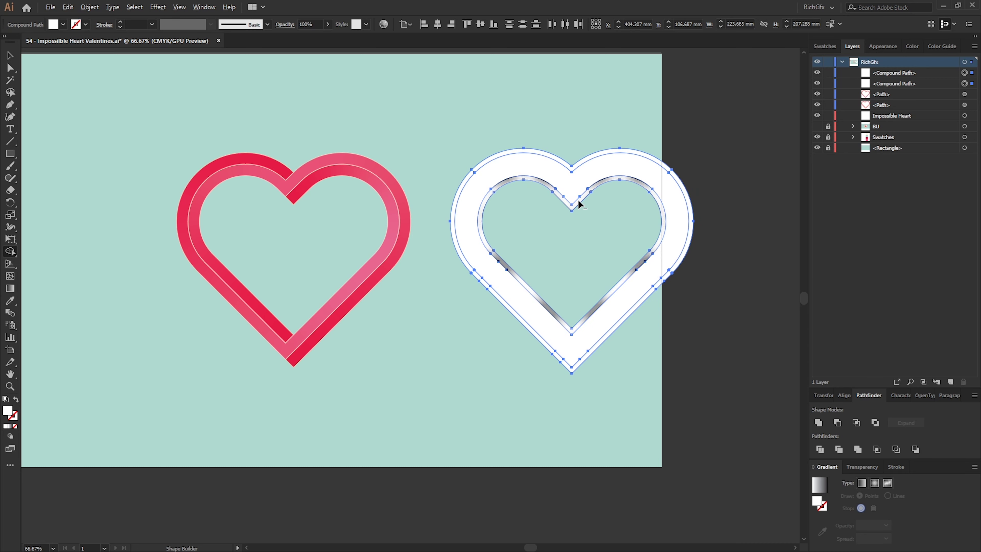
{"action": "left_click", "coordinate": [643, 188], "text": "alt"}
{"action": "key", "text": "v"}
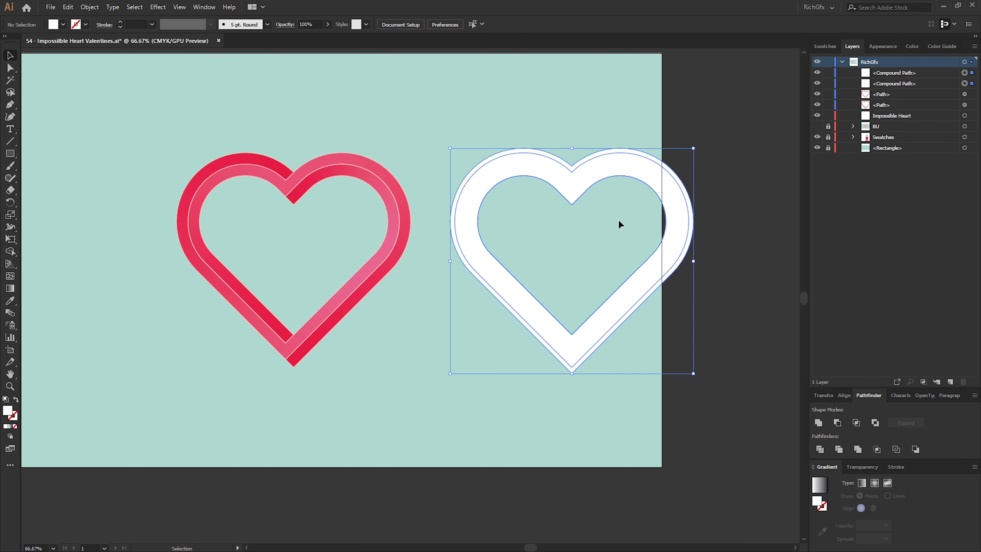
{"action": "left_click", "coordinate": [818, 425]}
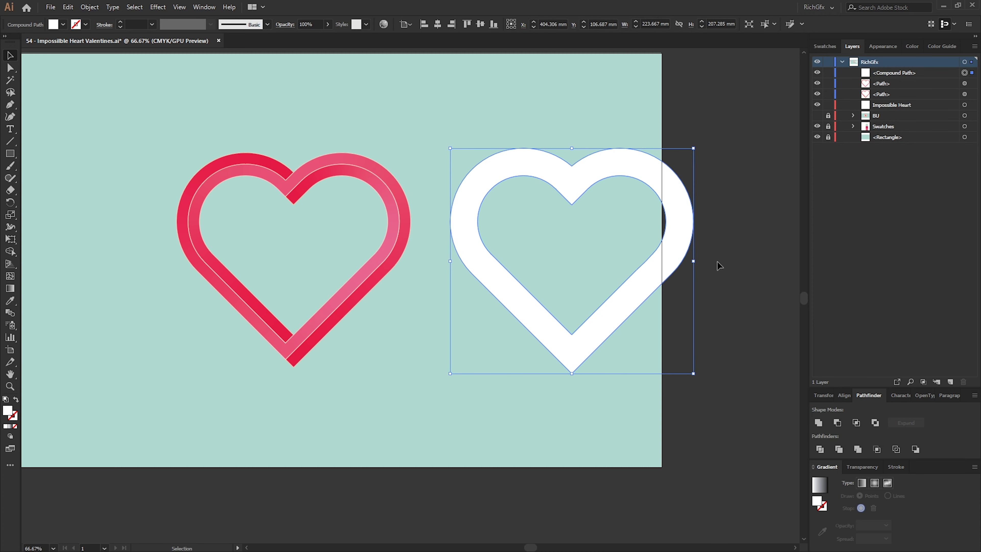
{"action": "left_click", "coordinate": [62, 24]}
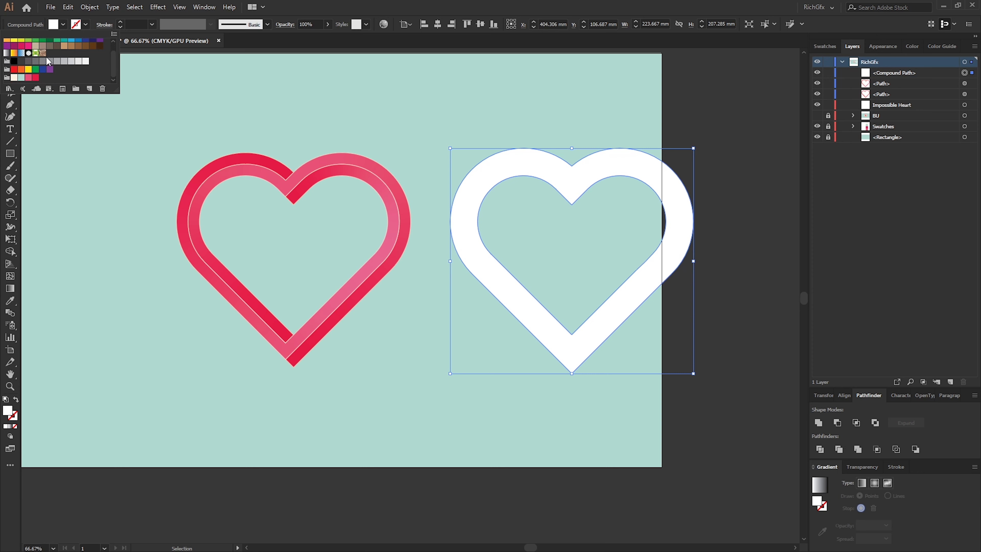
{"action": "left_click", "coordinate": [14, 78]}
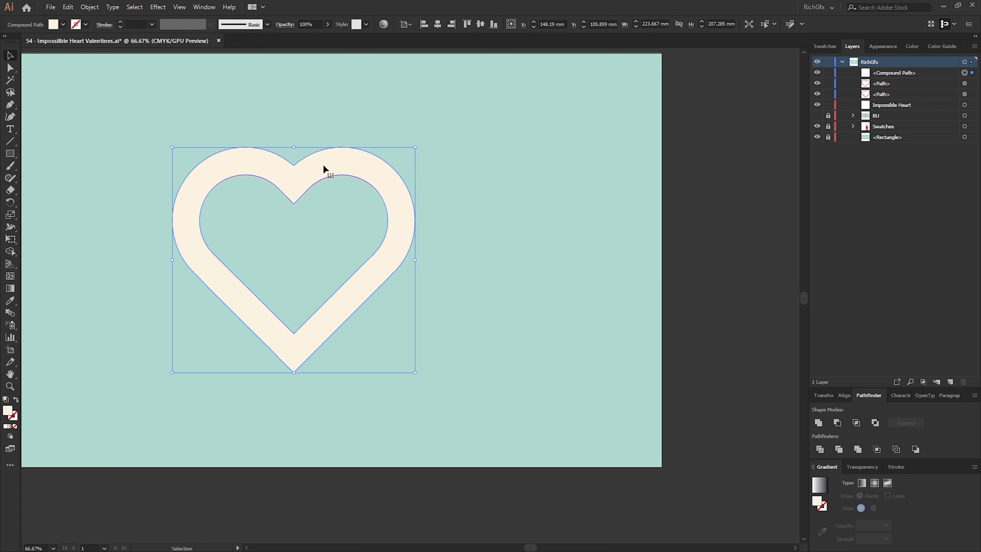
Send the cream heart back behind the gradient heart paths with Ctrl+[ and recentre the view
{"action": "key", "text": "a"}
{"action": "key", "text": "ctrl+bracketleft"}
{"action": "key", "text": "ctrl+bracketleft"}
{"action": "key", "text": "v"}
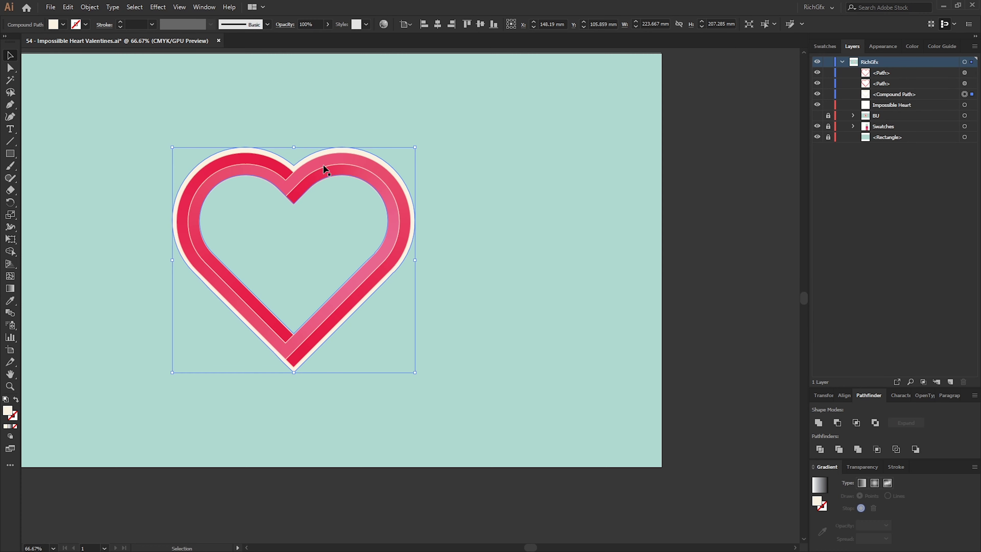
{"action": "left_click", "coordinate": [637, 345]}
{"action": "left_click_drag", "start_coordinate": [468, 287], "coordinate": [599, 316]}
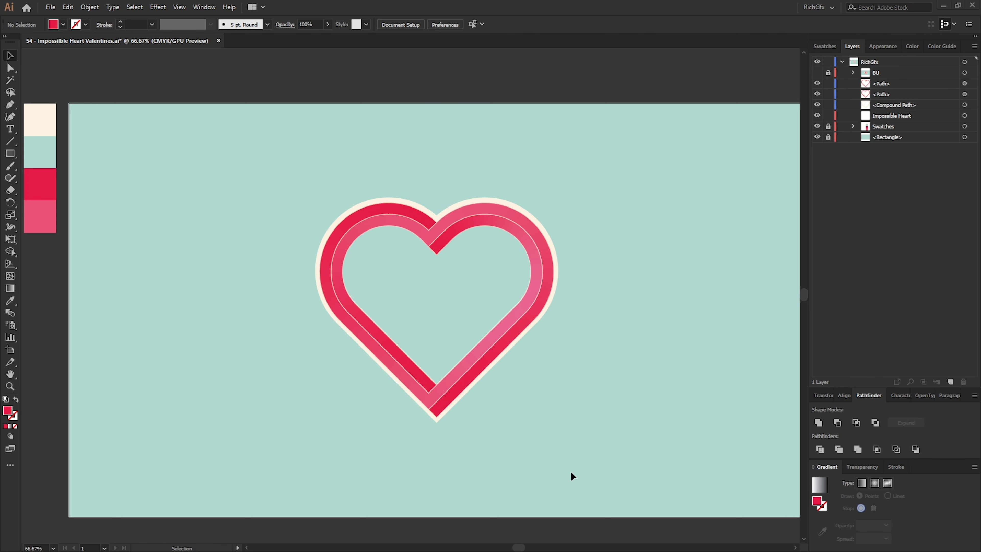
Make the BU layer visible to show the floating hearts, 'Happy Valentines' text and shadow
{"action": "left_click", "coordinate": [818, 72]}
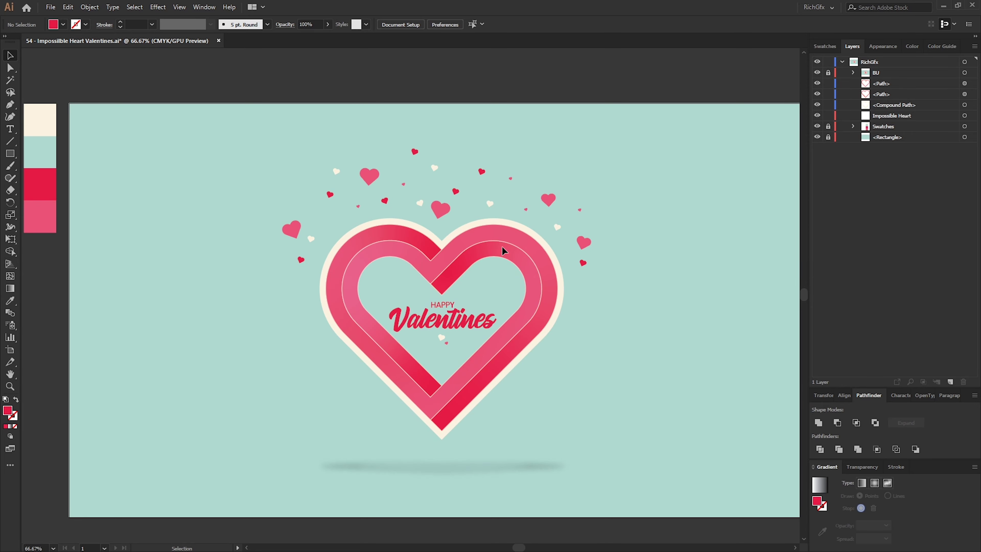